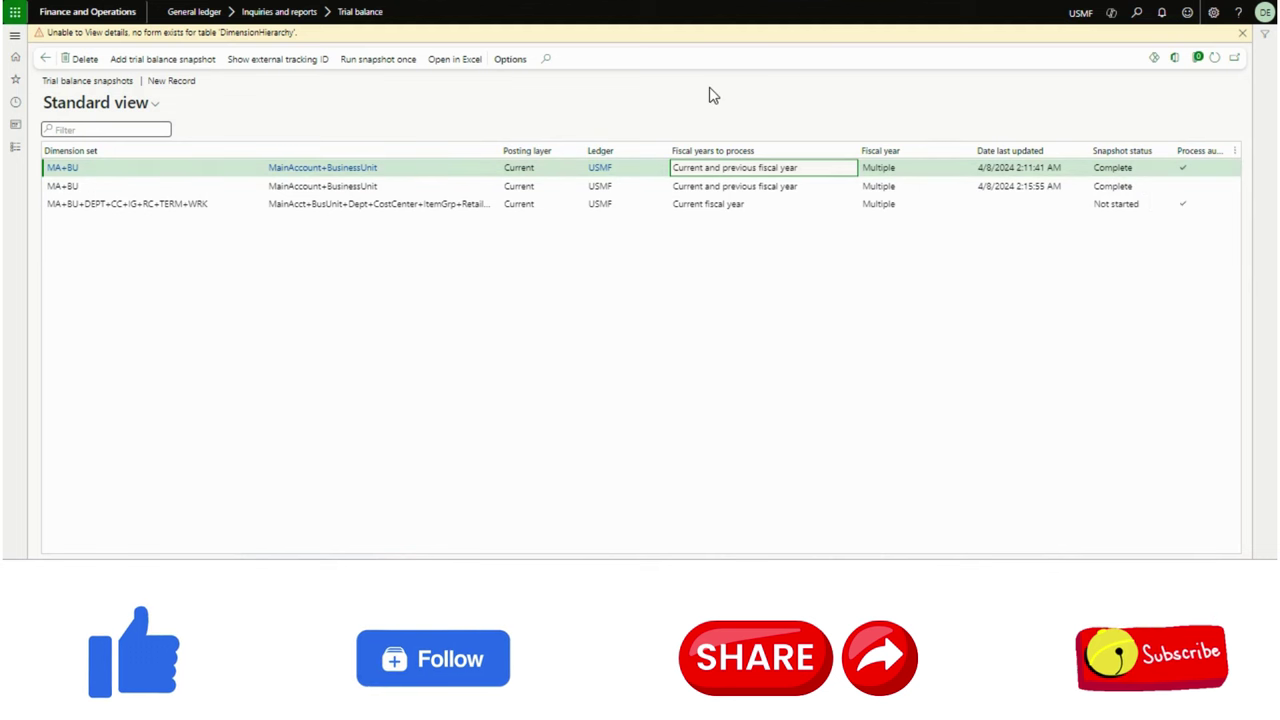
# Step: Download the 'Transaction table for trial balance snapshot data' into an Excel workbook
pyautogui.click(471, 62)
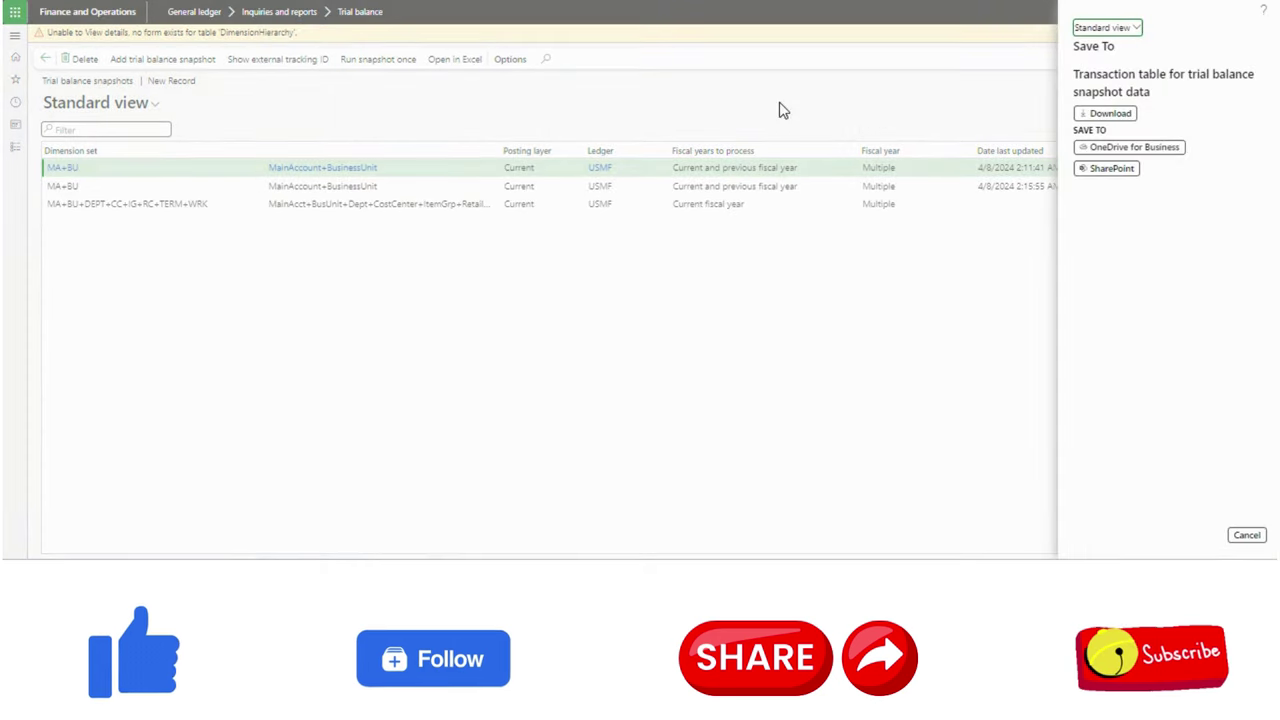
pyautogui.click(1095, 115)
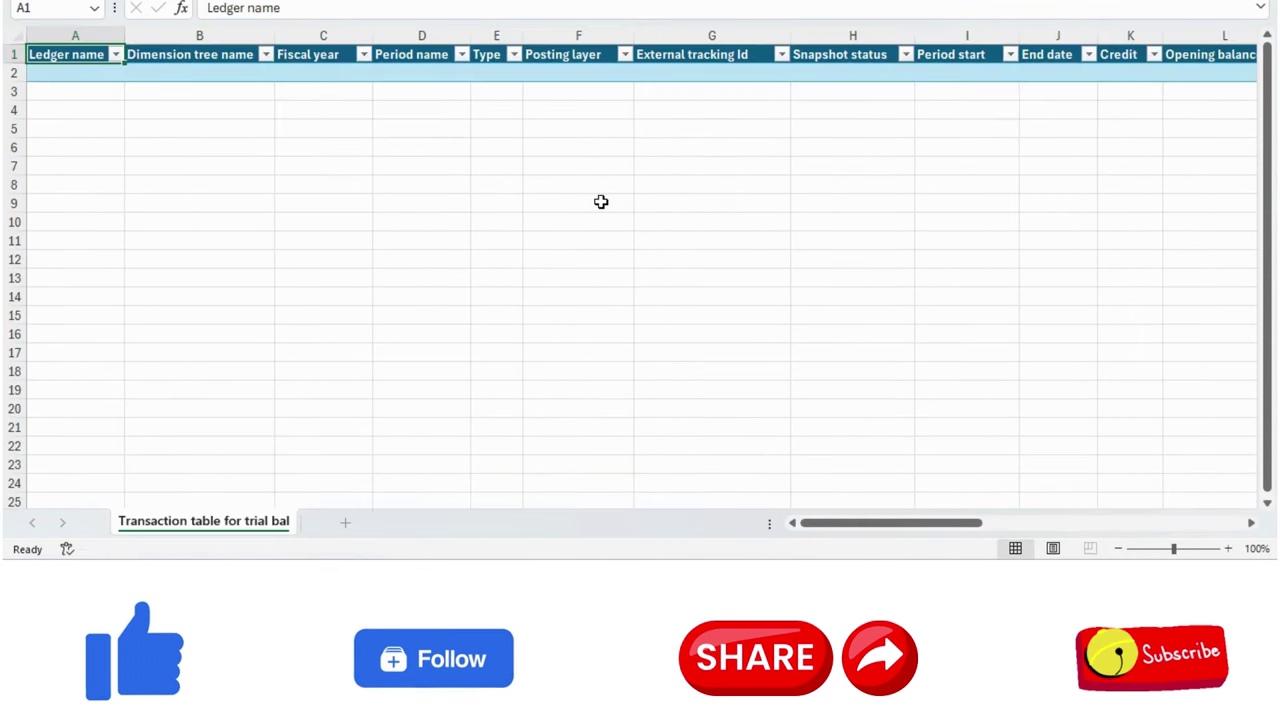
# Step: Select cells in the empty transaction table while the Dynamics Data Connector pane loads
pyautogui.click(601, 202)
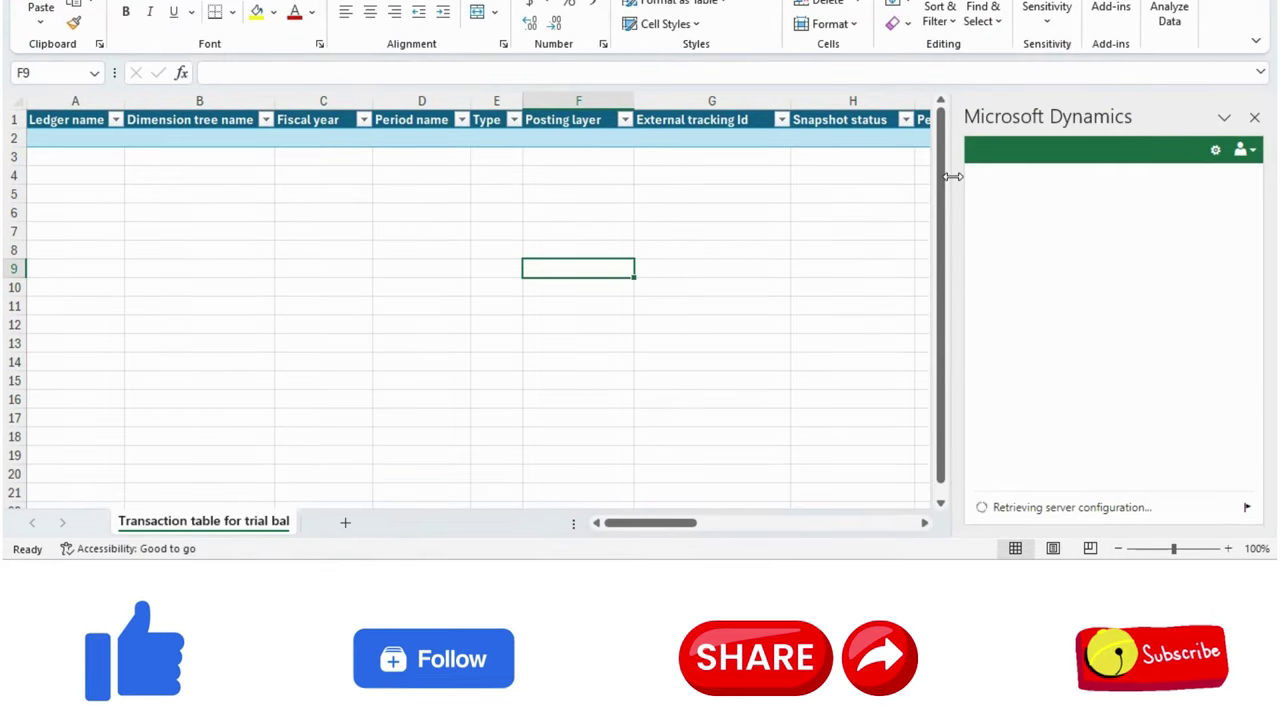
pyautogui.click(709, 143)
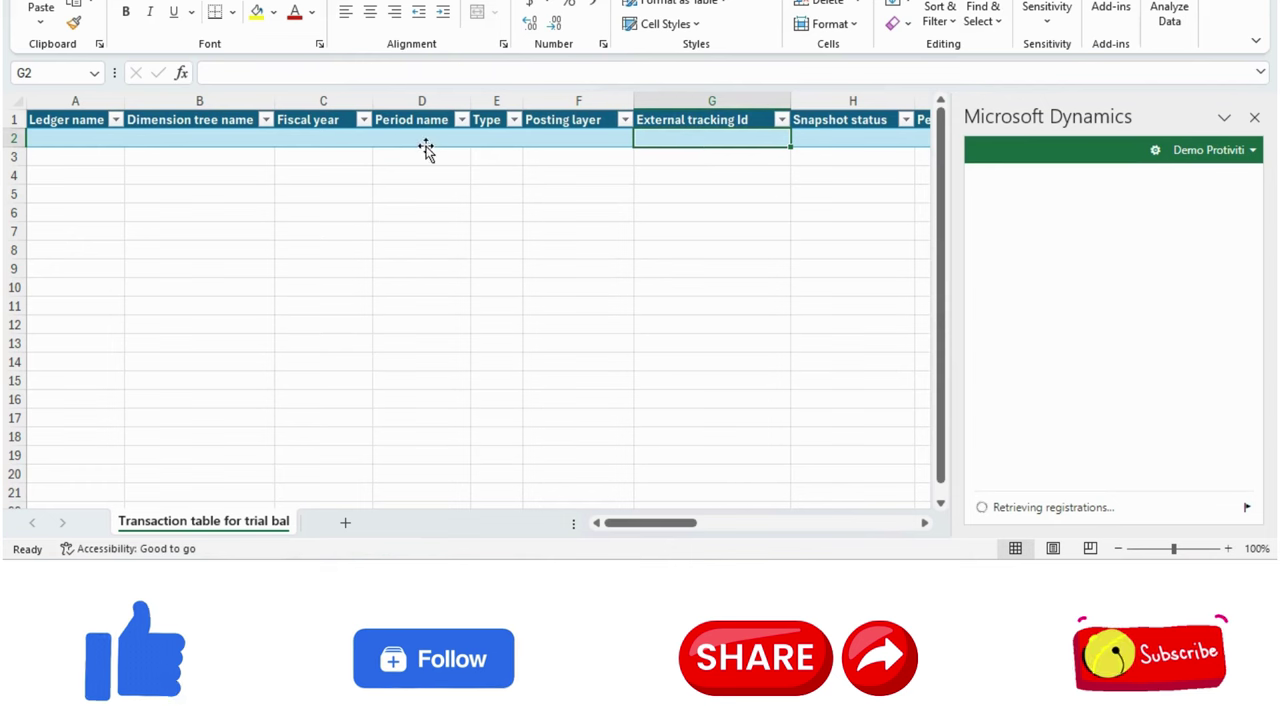
pyautogui.hotkey('ctrl', 'a')
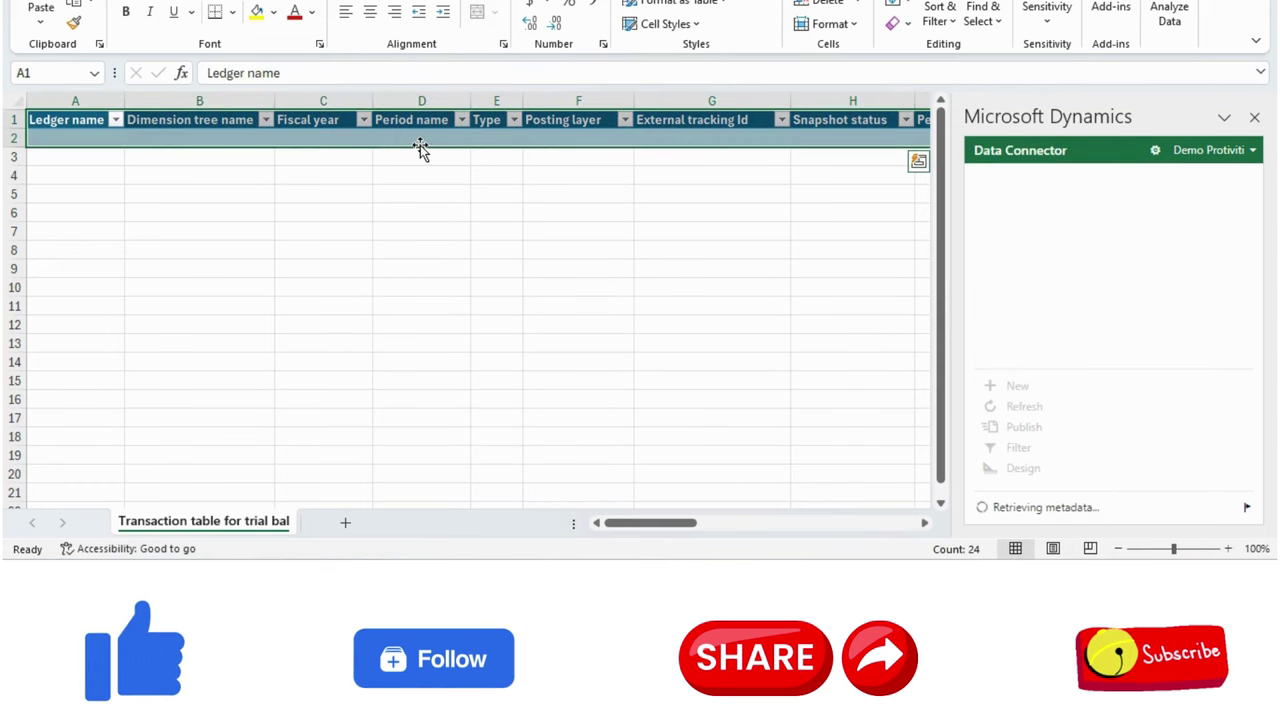
pyautogui.click(409, 143)
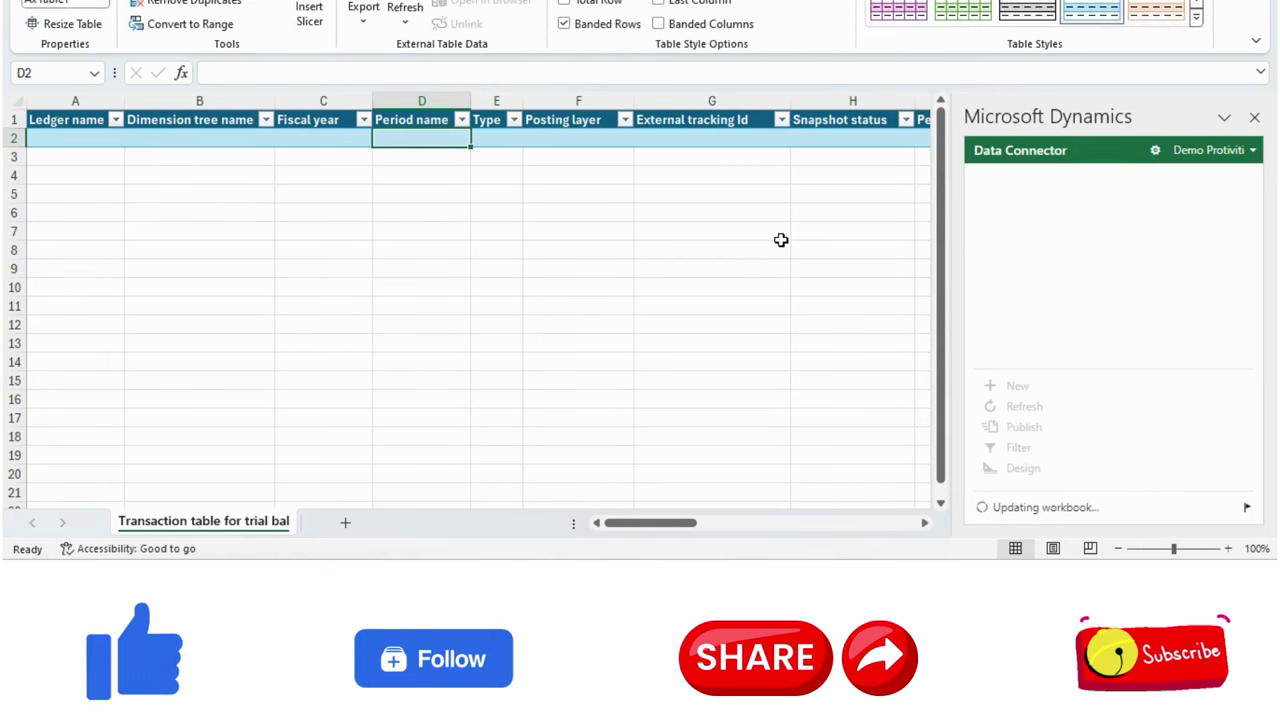
# Step: Move from the Dimension tree name header to Period name and show its filter choices
pyautogui.click(246, 164)
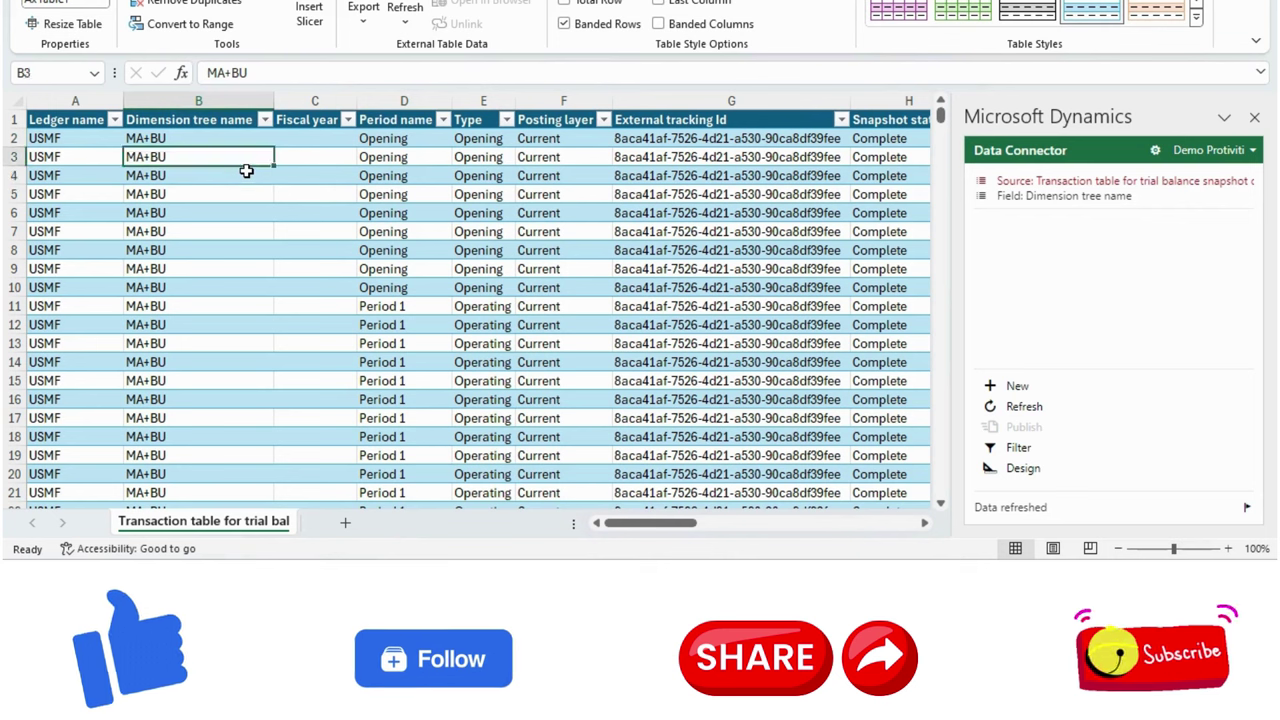
pyautogui.press('Up')
pyautogui.press('Up')
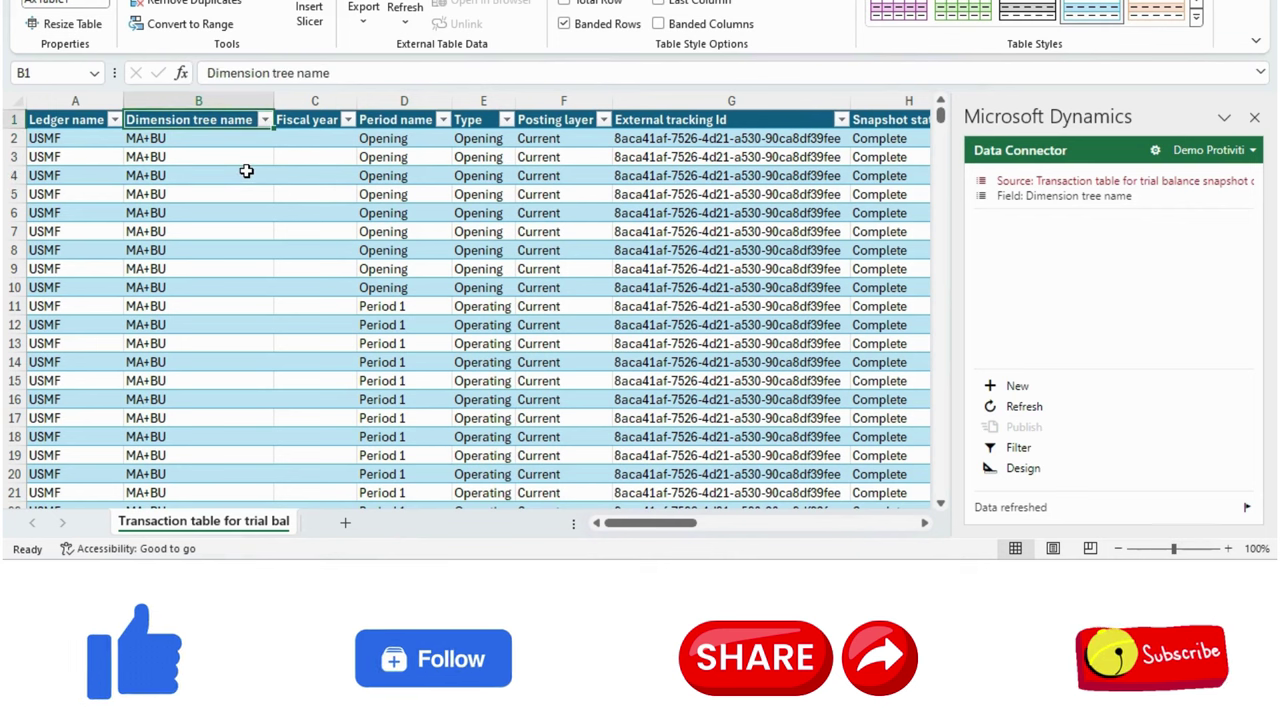
pyautogui.press('Right')
pyautogui.press('Right')
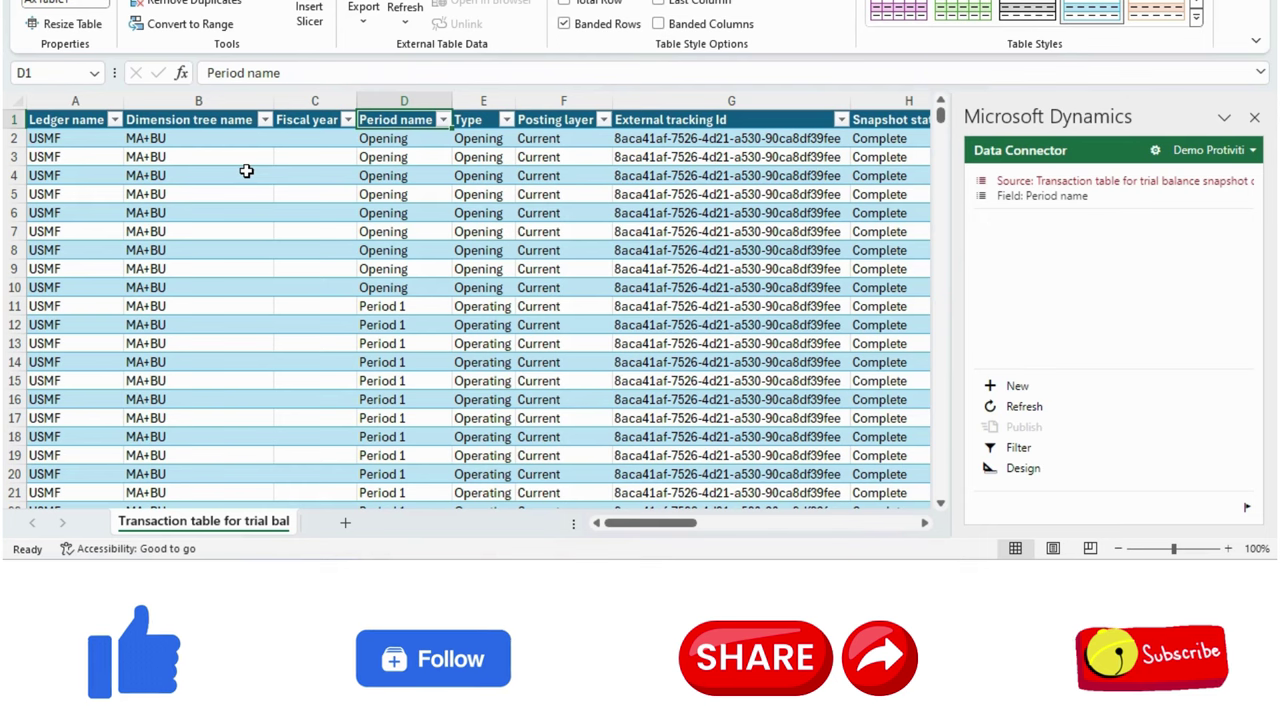
pyautogui.press('Left')
pyautogui.press('Left')
pyautogui.press('Left')
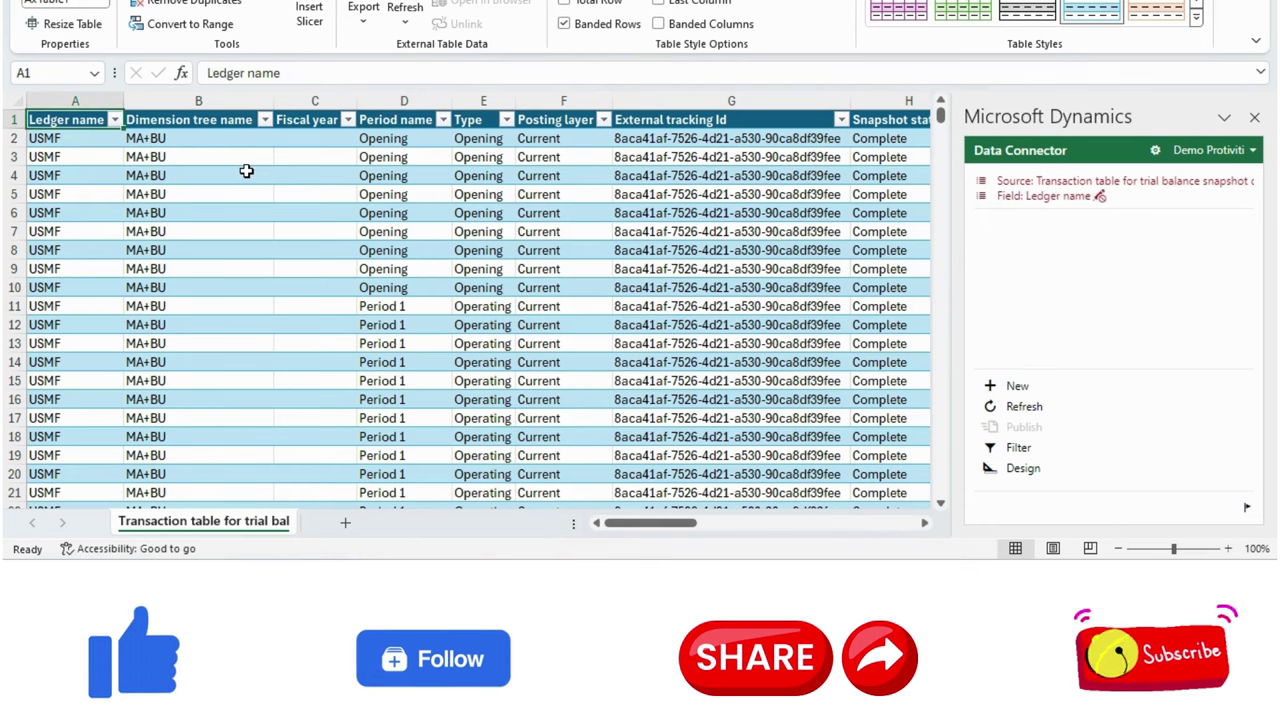
pyautogui.press('Right')
pyautogui.press('Right')
pyautogui.press('Left')
pyautogui.press('Right')
pyautogui.press('Right')
pyautogui.press('Right')
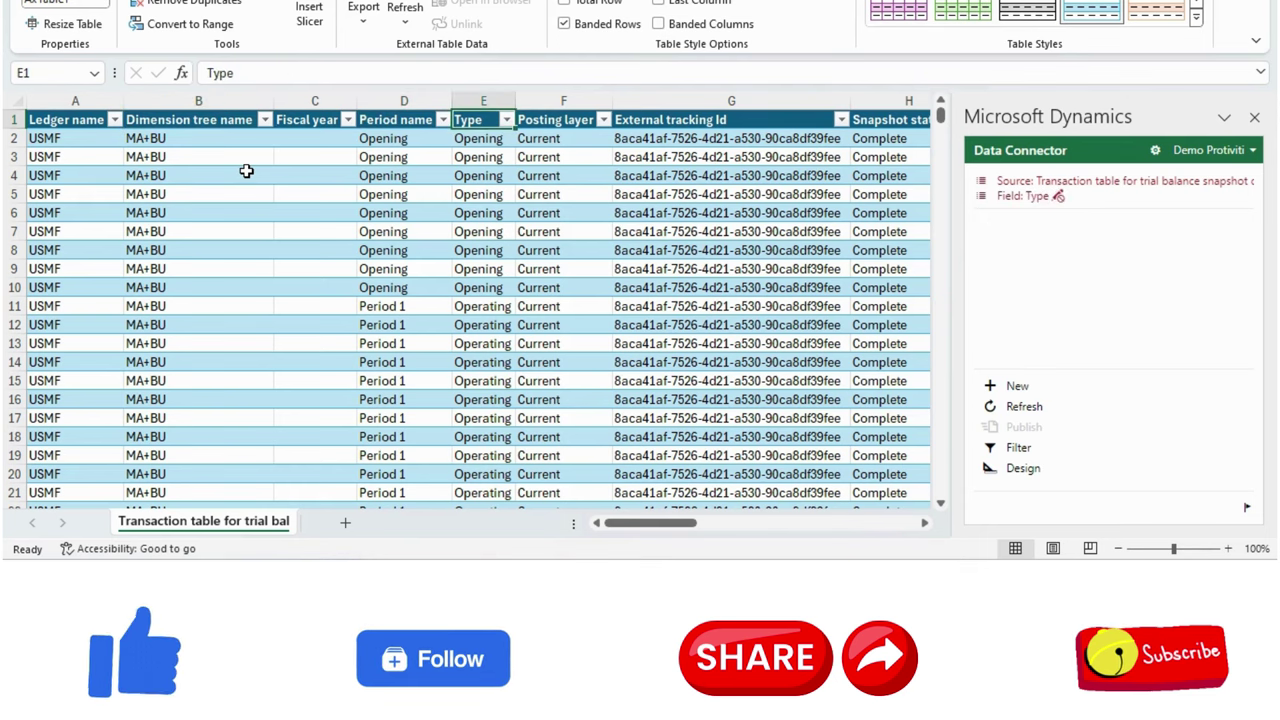
pyautogui.press('Left')
pyautogui.hotkey('alt', 'Down')
pyautogui.press('Down')
pyautogui.press('Down')
pyautogui.press('Down')
pyautogui.press('Down')
pyautogui.press('Down')
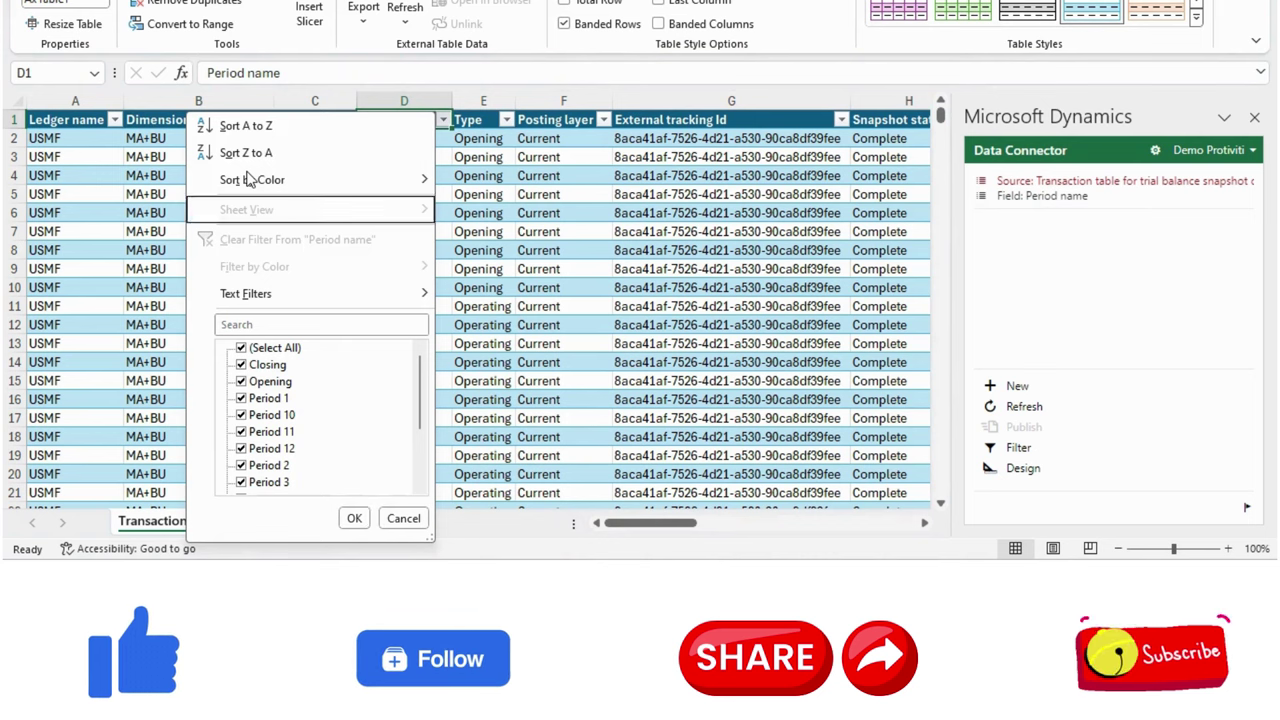
pyautogui.press('space')
pyautogui.press('Down')
pyautogui.press('Down')
pyautogui.press('Down')
pyautogui.press('space')
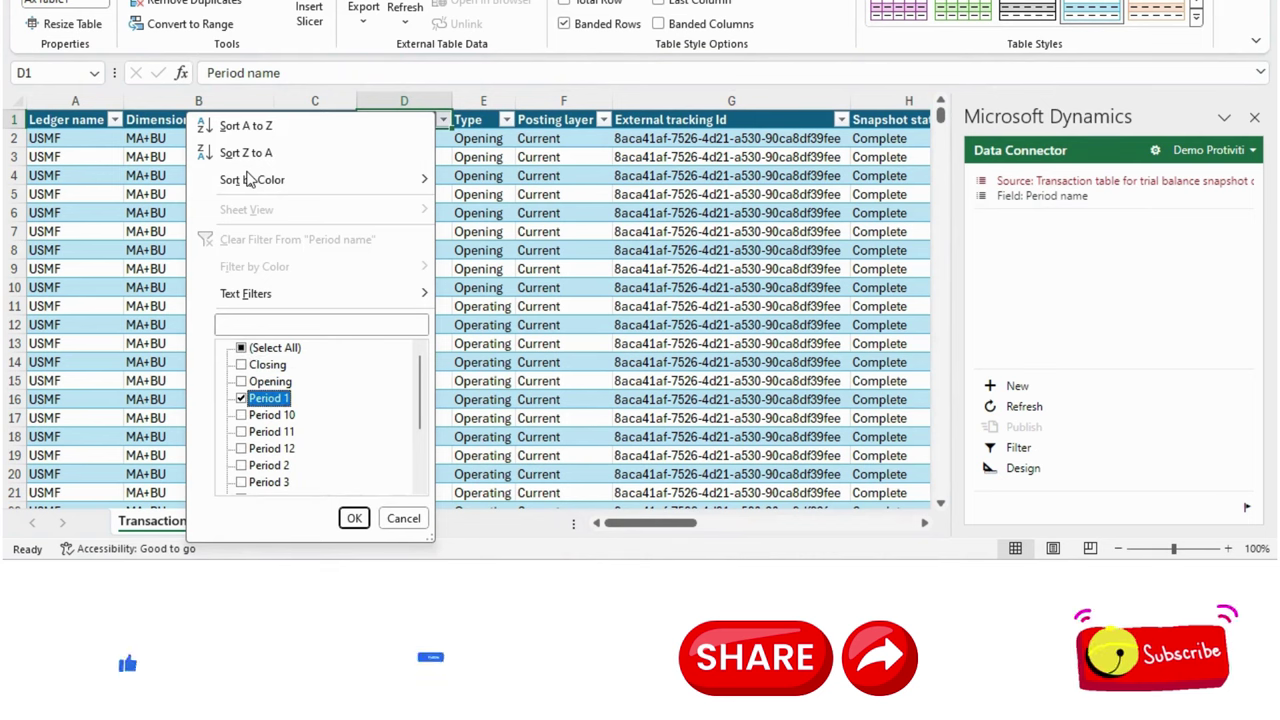
pyautogui.press('space')
pyautogui.press('Down')
pyautogui.press('space')
pyautogui.press('Down')
pyautogui.press('space')
pyautogui.press('Down')
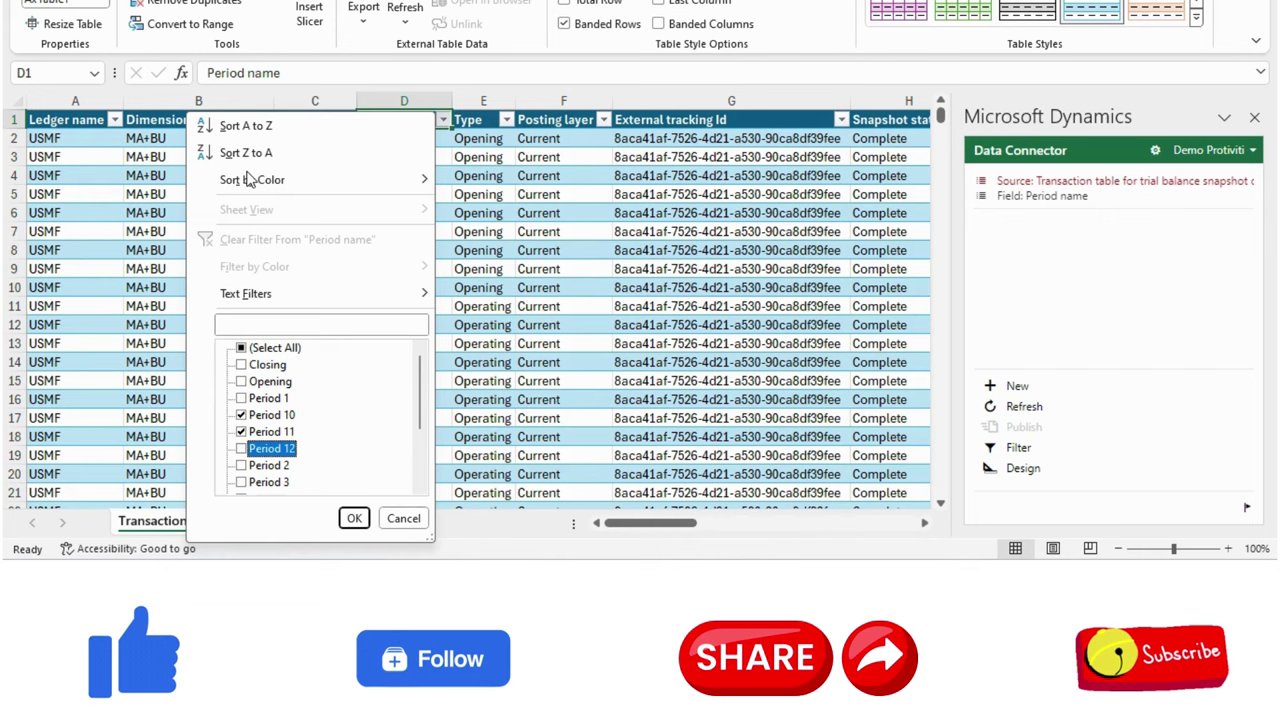
pyautogui.press('space')
pyautogui.press('Down')
pyautogui.press('space')
pyautogui.press('Return')
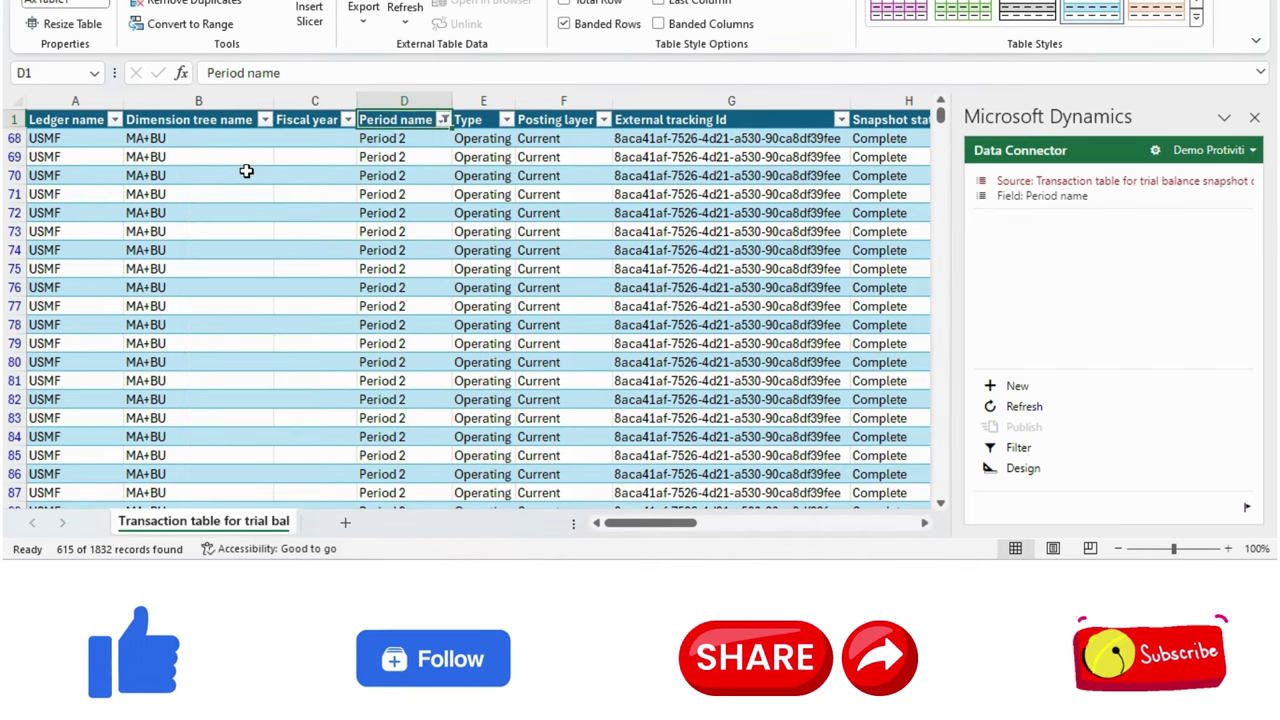
pyautogui.press('Right')
pyautogui.hotkey('alt', 'Down')
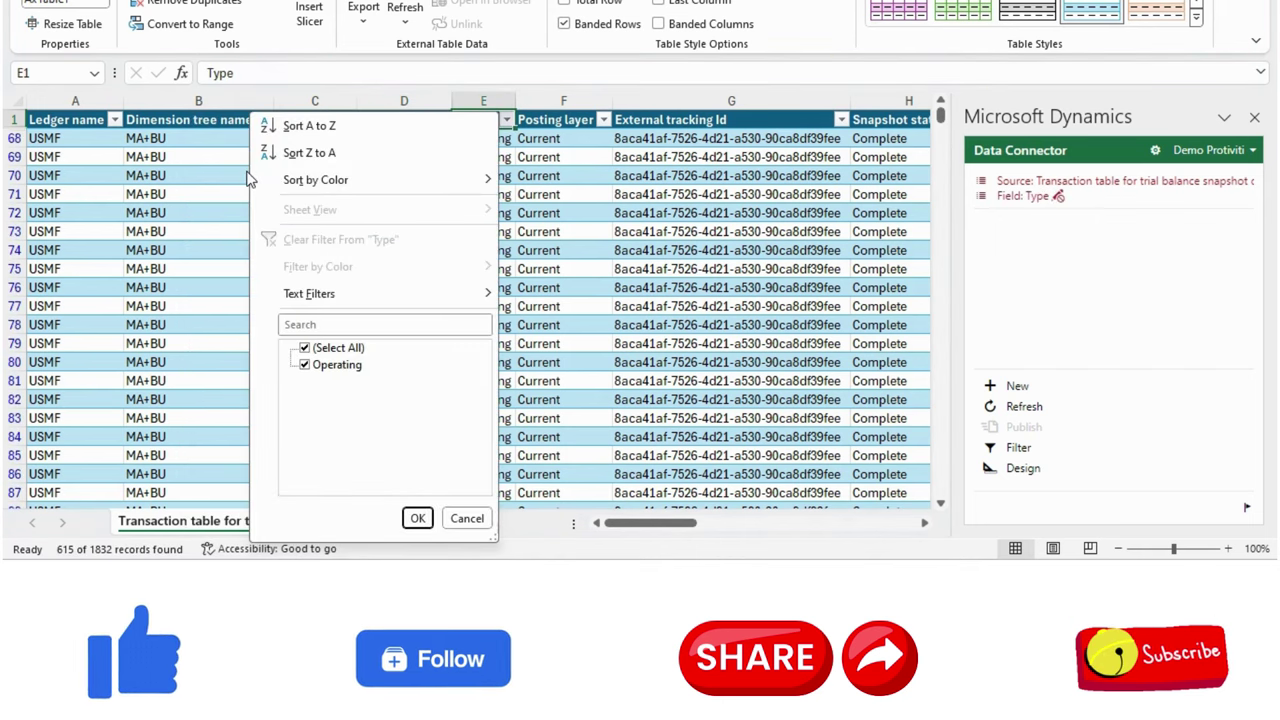
pyautogui.press('Escape')
pyautogui.press('Right')
pyautogui.press('Right')
pyautogui.press('Right')
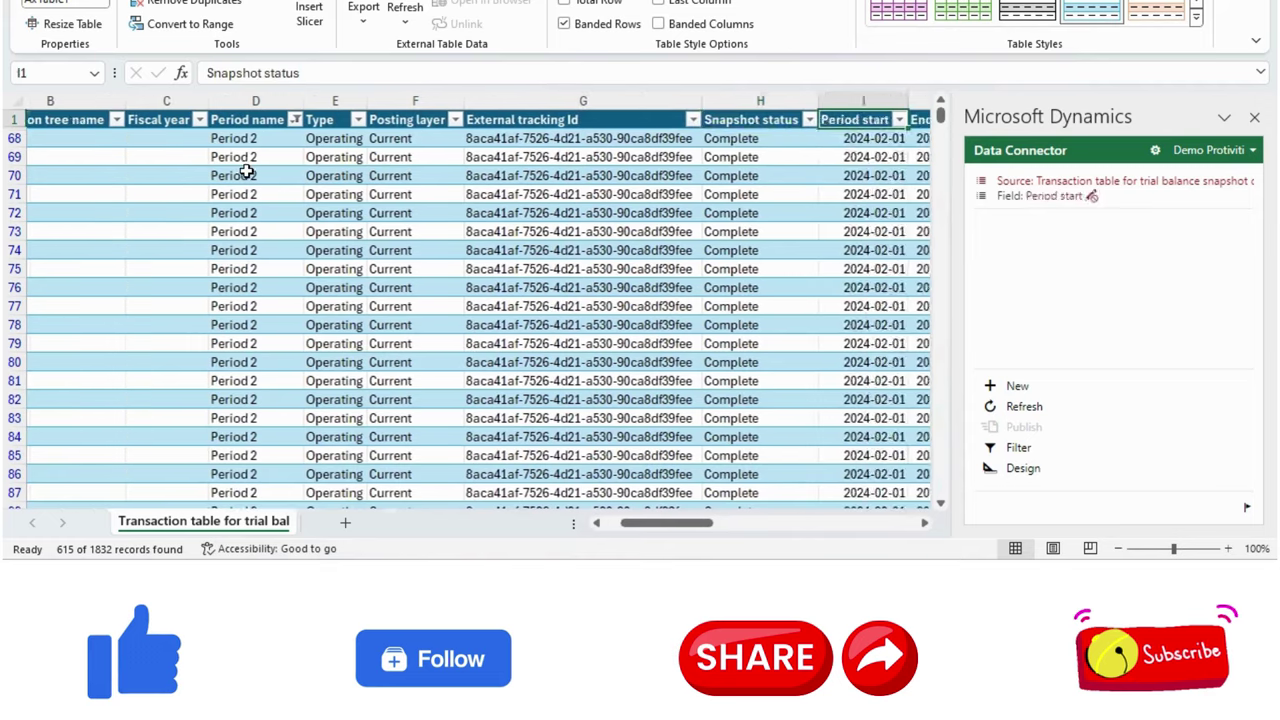
pyautogui.press('Left')
pyautogui.press('Right')
pyautogui.press('Right')
pyautogui.press('Right')
pyautogui.press('Left')
pyautogui.press('Left')
pyautogui.press('Right')
pyautogui.press('Right')
pyautogui.press('Right')
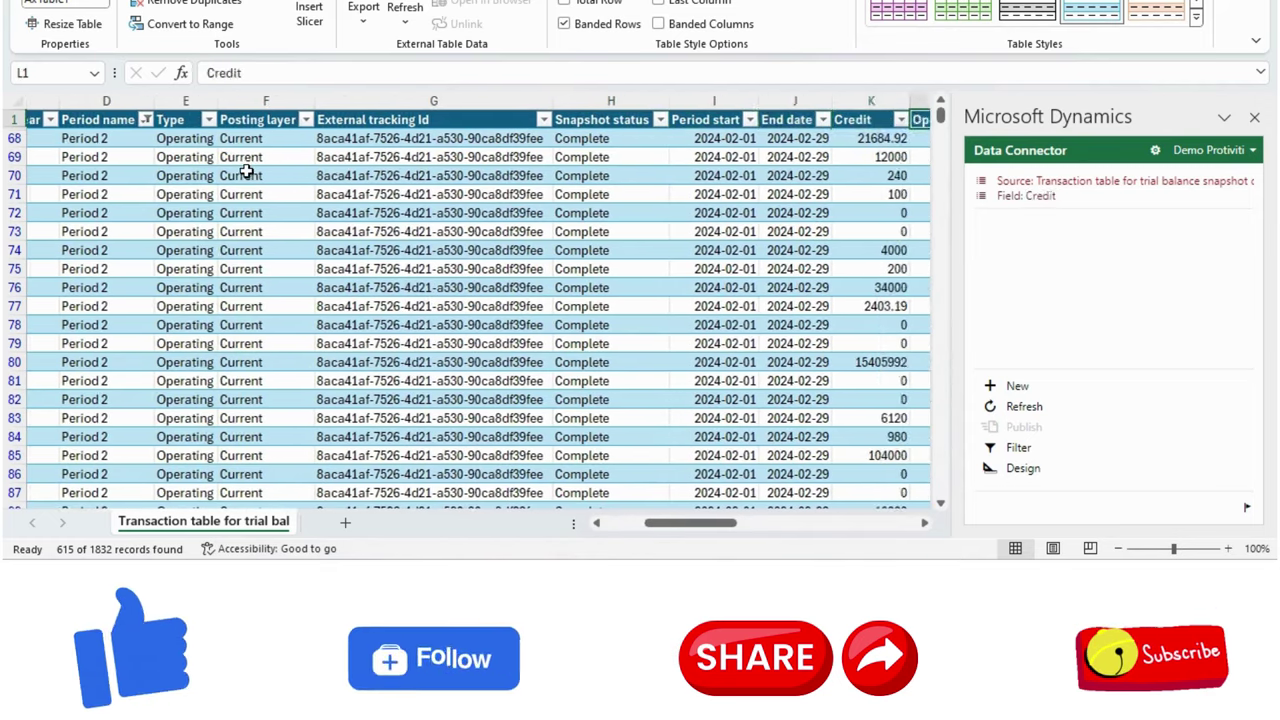
pyautogui.press('Right')
pyautogui.press('Right')
pyautogui.press('Right')
pyautogui.press('Left')
pyautogui.press('Left')
pyautogui.press('Left')
pyautogui.press('Left')
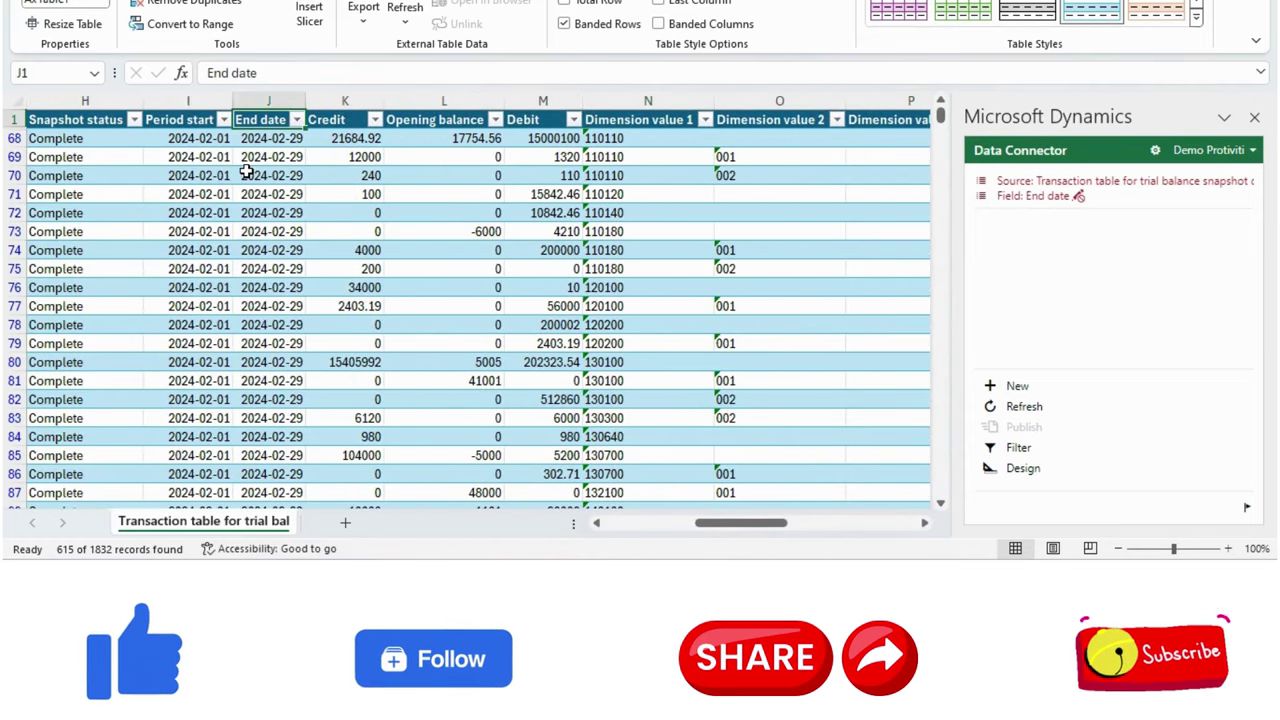
pyautogui.press('Right')
pyautogui.press('Right')
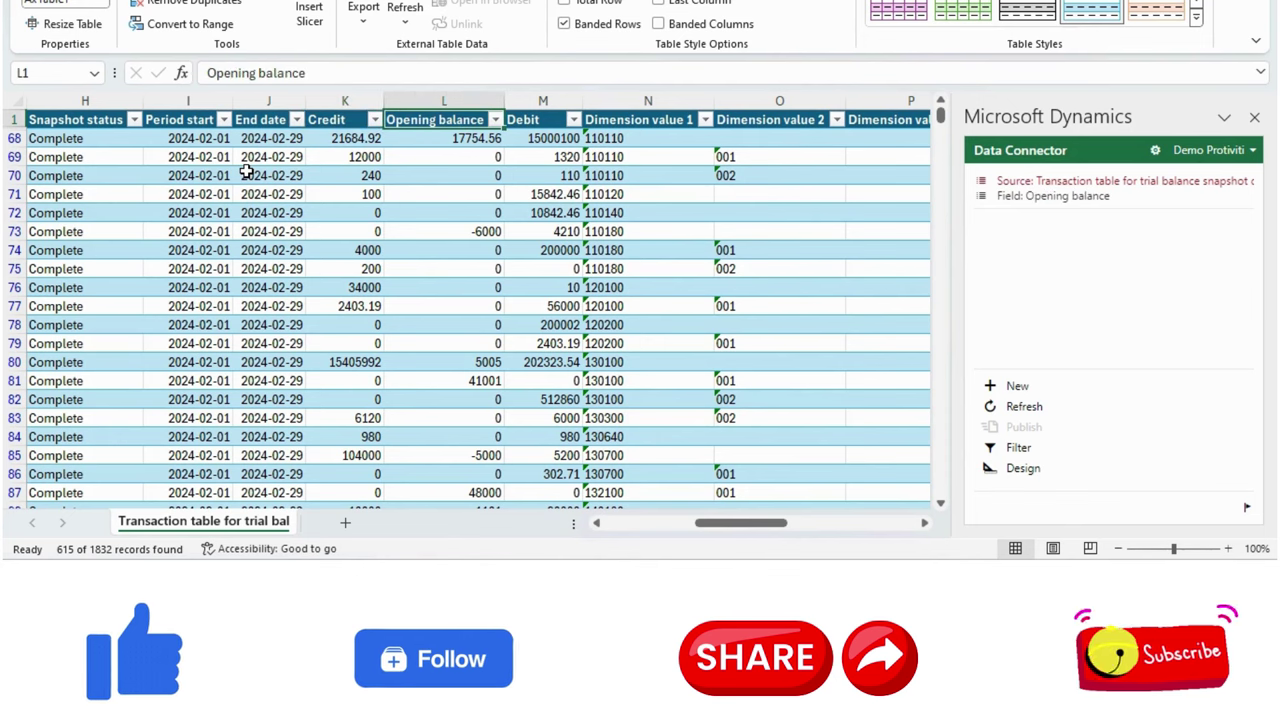
pyautogui.press('Right')
pyautogui.press('Right')
pyautogui.press('Right')
pyautogui.press('Right')
pyautogui.press('Right')
pyautogui.press('Right')
pyautogui.press('Right')
pyautogui.press('Right')
pyautogui.press('Right')
pyautogui.press('Right')
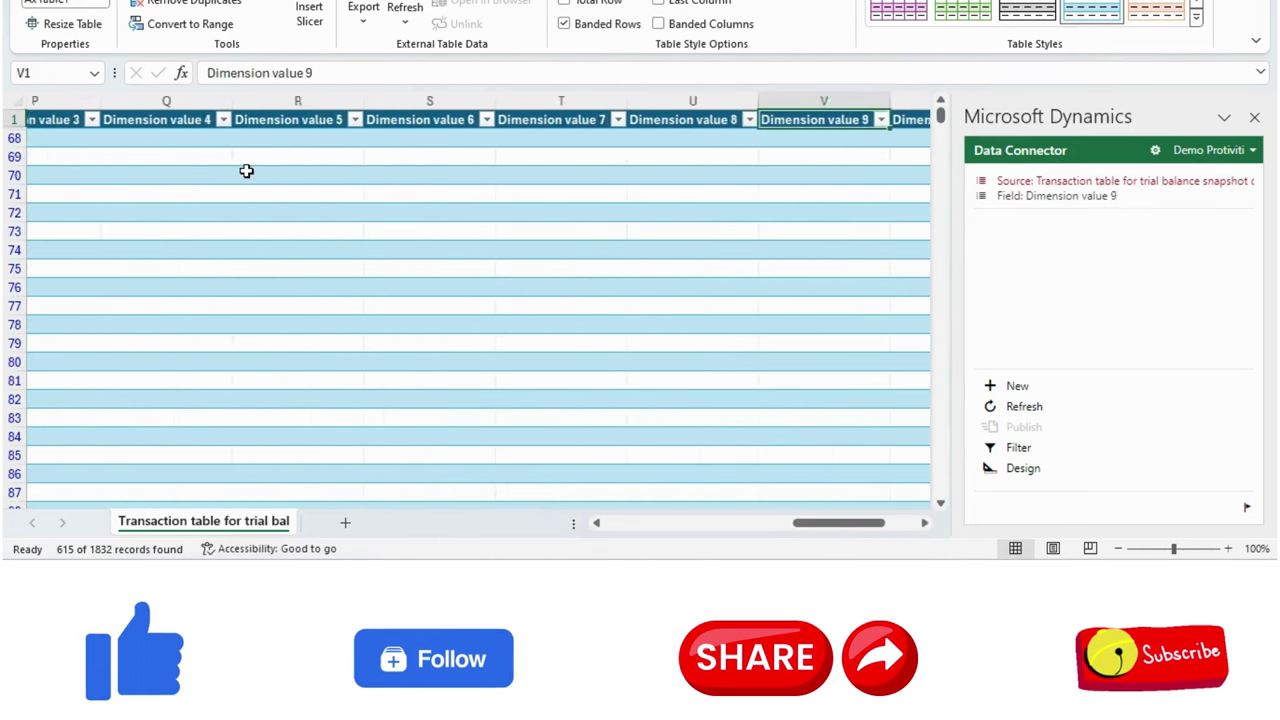
pyautogui.press('Left')
pyautogui.press('Left')
pyautogui.press('Left')
pyautogui.press('Left')
pyautogui.press('Left')
pyautogui.press('Left')
pyautogui.press('Left')
pyautogui.press('Left')
pyautogui.press('Left')
pyautogui.press('Left')
pyautogui.press('Left')
pyautogui.press('Left')
pyautogui.press('Left')
pyautogui.press('Left')
pyautogui.press('Left')
pyautogui.press('Left')
pyautogui.press('Left')
pyautogui.press('Left')
pyautogui.press('Left')
pyautogui.press('Left')
pyautogui.press('Right')
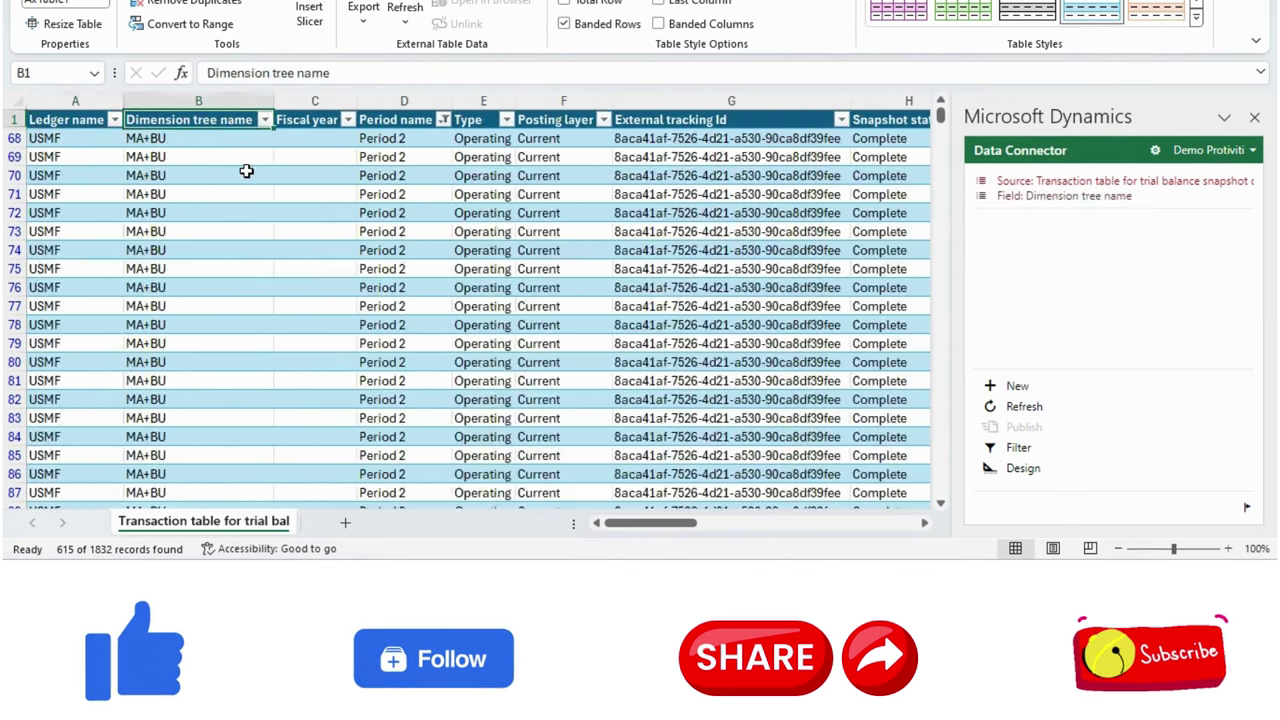
pyautogui.press('Right')
pyautogui.press('Right')
pyautogui.press('Right')
pyautogui.press('Right')
pyautogui.press('Right')
pyautogui.press('Right')
pyautogui.press('Right')
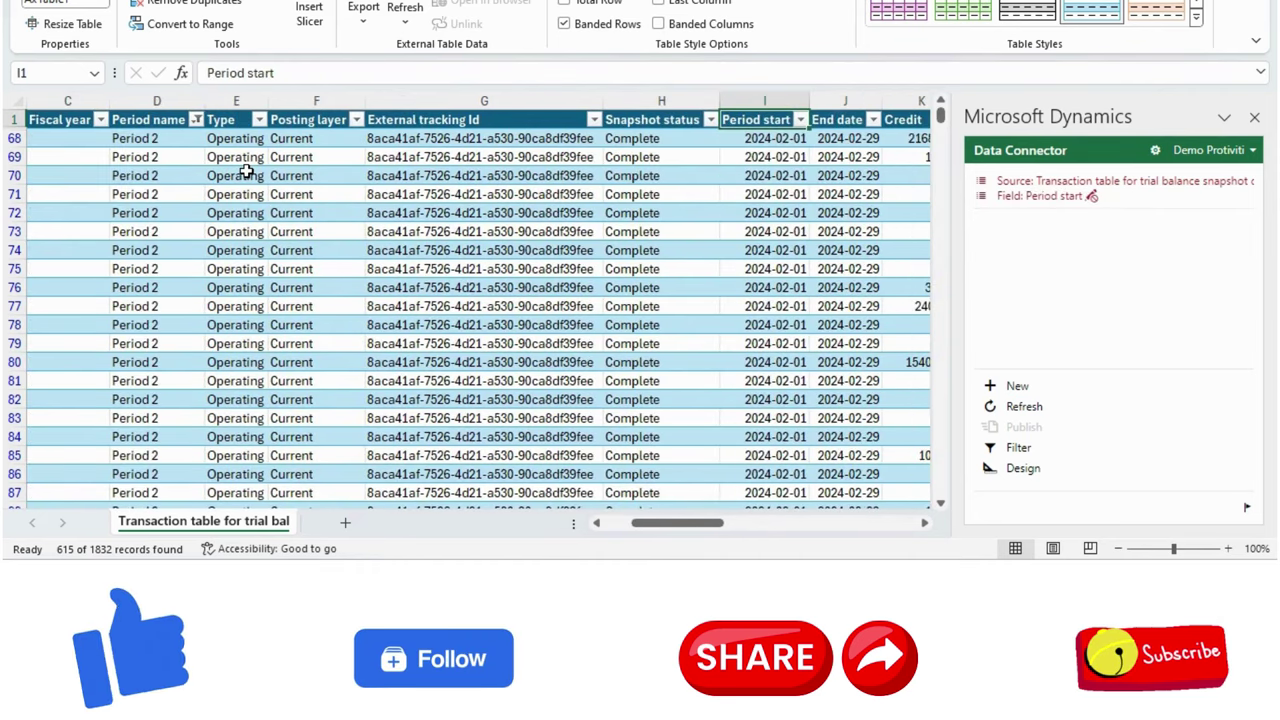
pyautogui.press('Left')
pyautogui.press('Left')
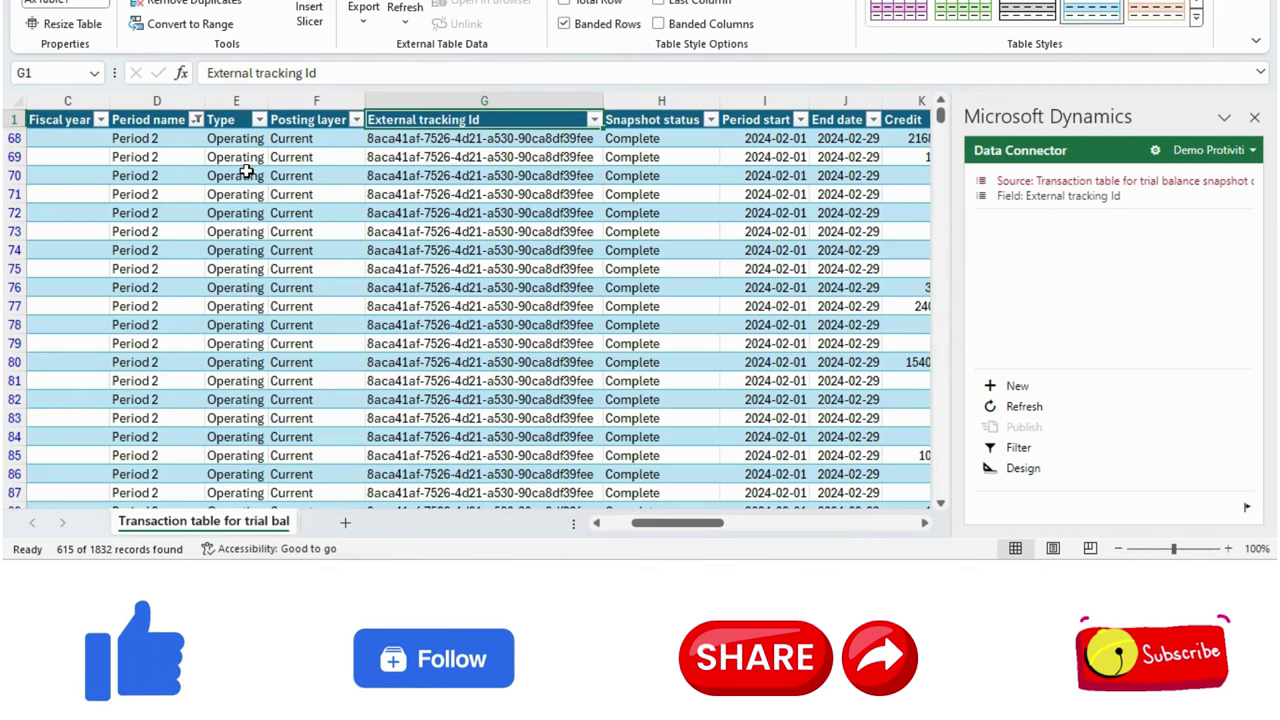
pyautogui.press('Left')
pyautogui.press('Left')
pyautogui.press('Left')
pyautogui.press('Left')
pyautogui.press('Left')
pyautogui.press('Left')
pyautogui.press('Right')
pyautogui.press('Right')
pyautogui.press('Right')
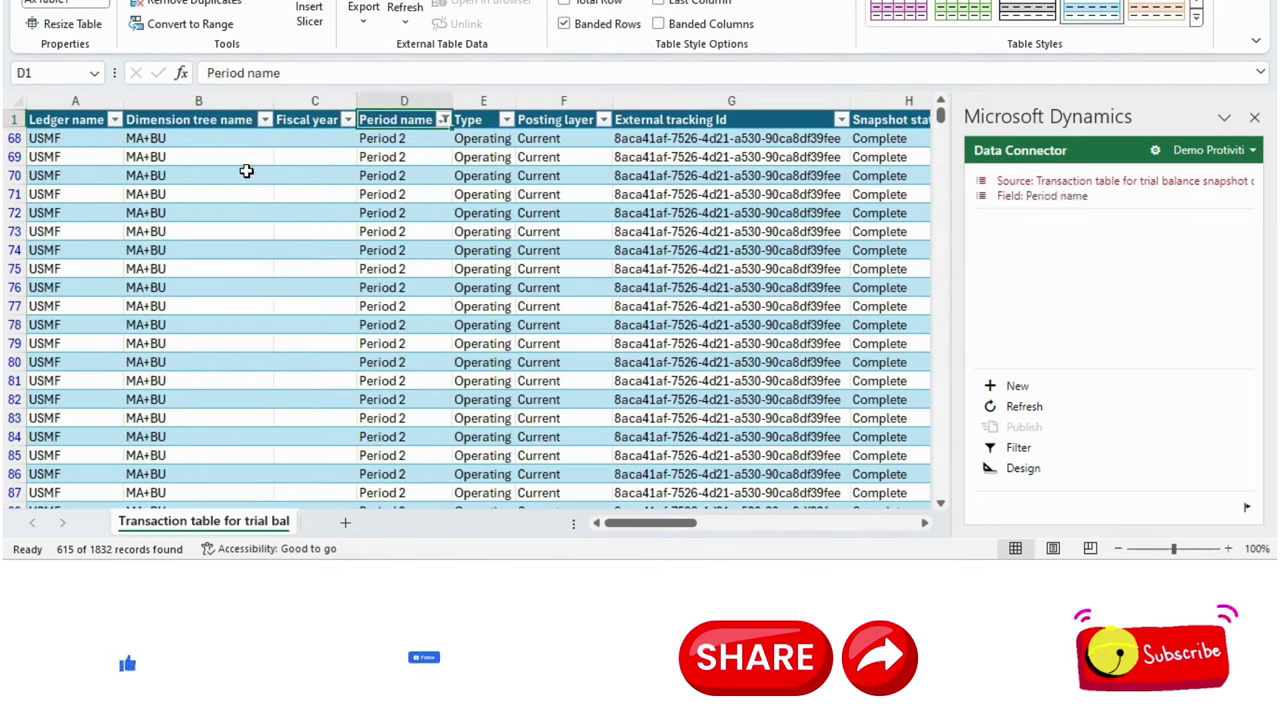
# Step: Review the Ledger name, Period name, Type, Posting layer and External tracking Id headers
pyautogui.press('Right')
pyautogui.press('Right')
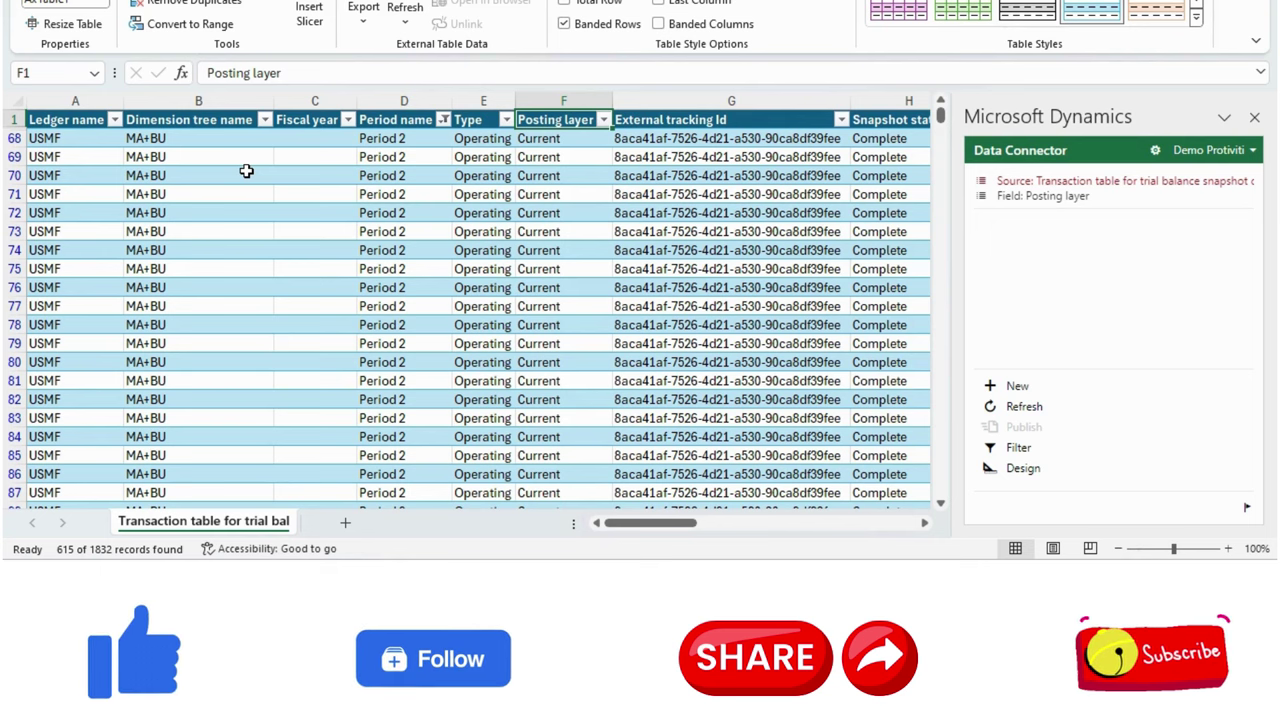
pyautogui.press('Right')
pyautogui.press('Right')
pyautogui.press('Right')
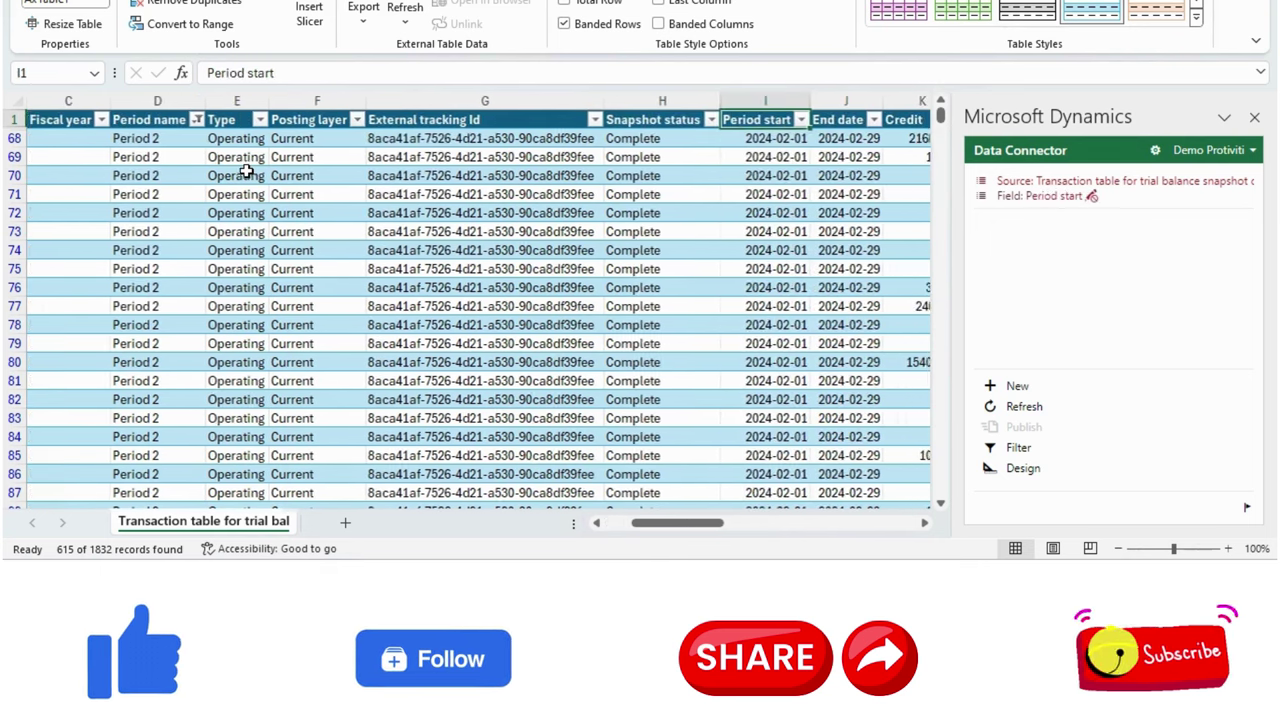
pyautogui.press('Left')
pyautogui.press('Left')
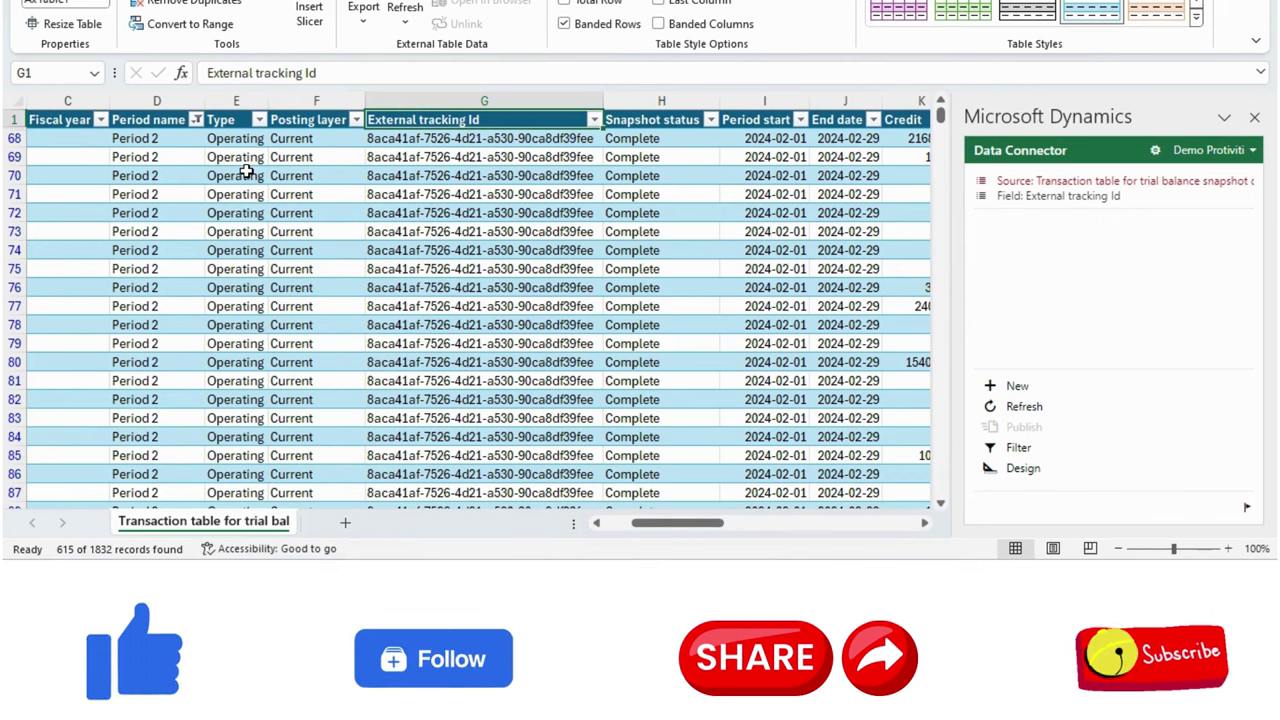
pyautogui.press('Left')
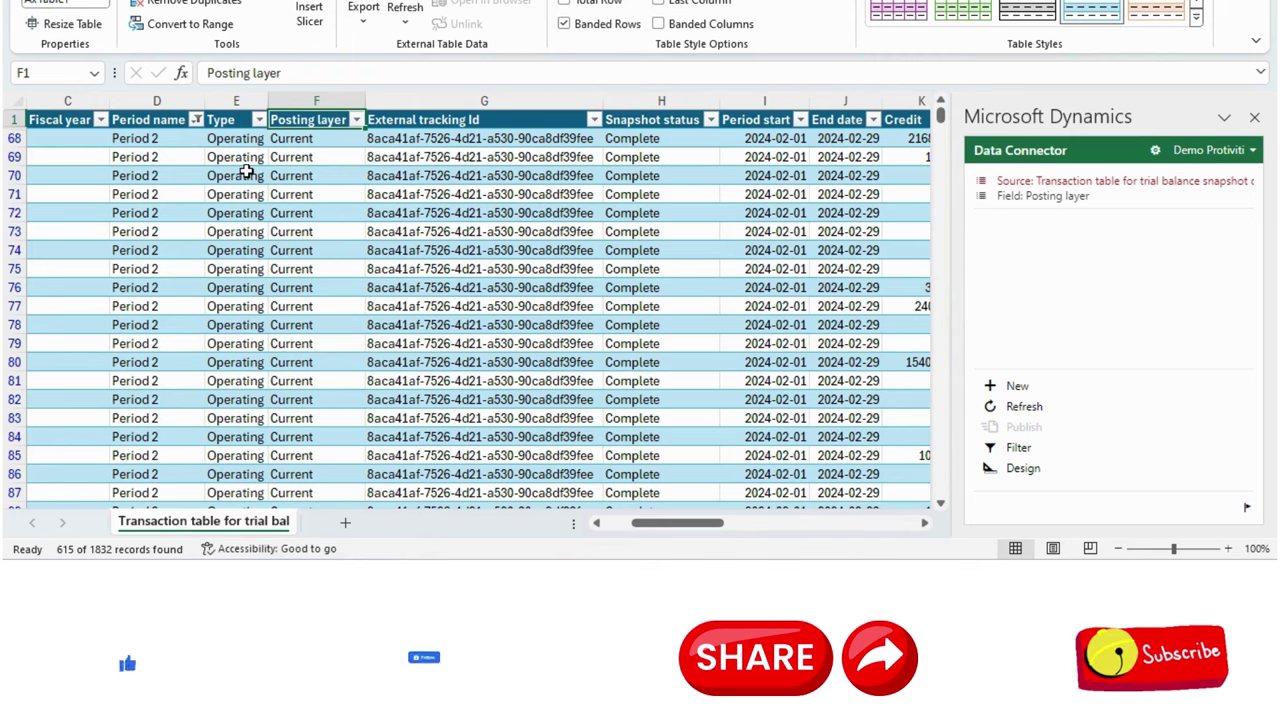
pyautogui.press('Left')
pyautogui.press('Home')
pyautogui.press('Right')
pyautogui.press('Right')
pyautogui.press('Right')
pyautogui.press('Right')
pyautogui.press('Right')
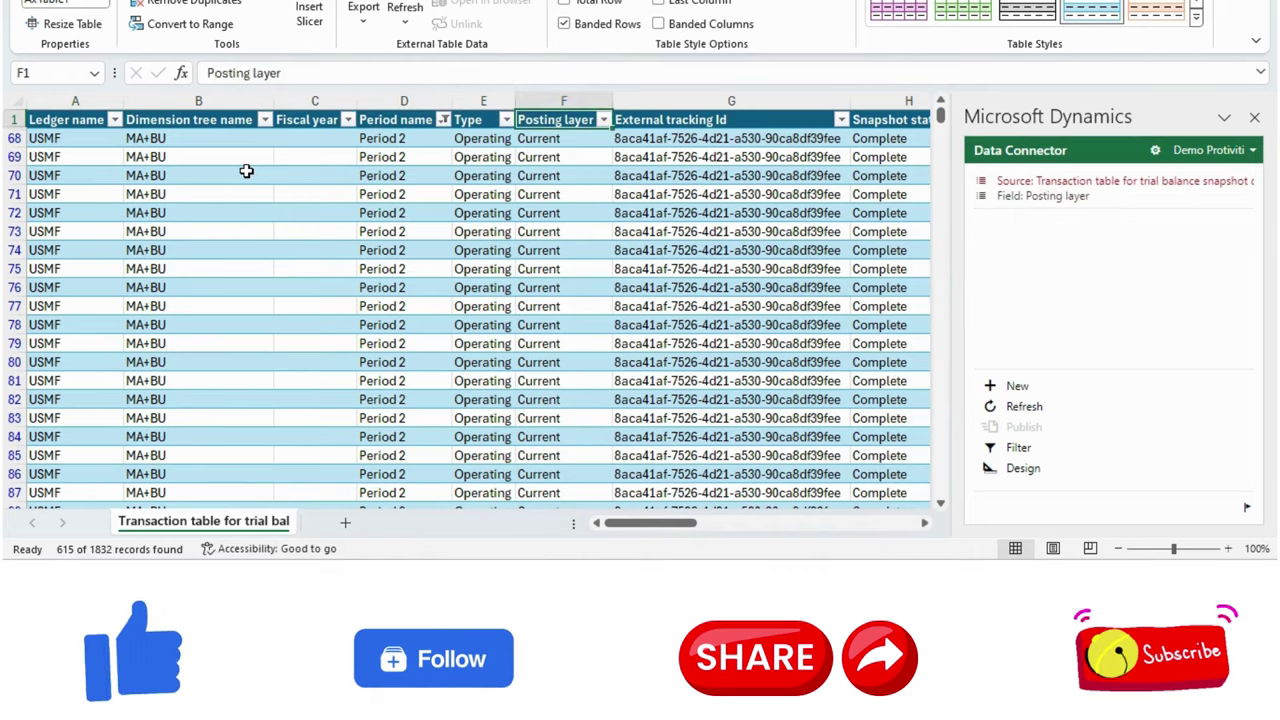
pyautogui.press('Right')
pyautogui.press('Right')
pyautogui.press('Right')
pyautogui.press('Left')
pyautogui.press('Left')
# Step: Check row 68's tracking Id, Dimension value 1 and Opening balance, then return to Trial balance snapshots
pyautogui.press('Down')
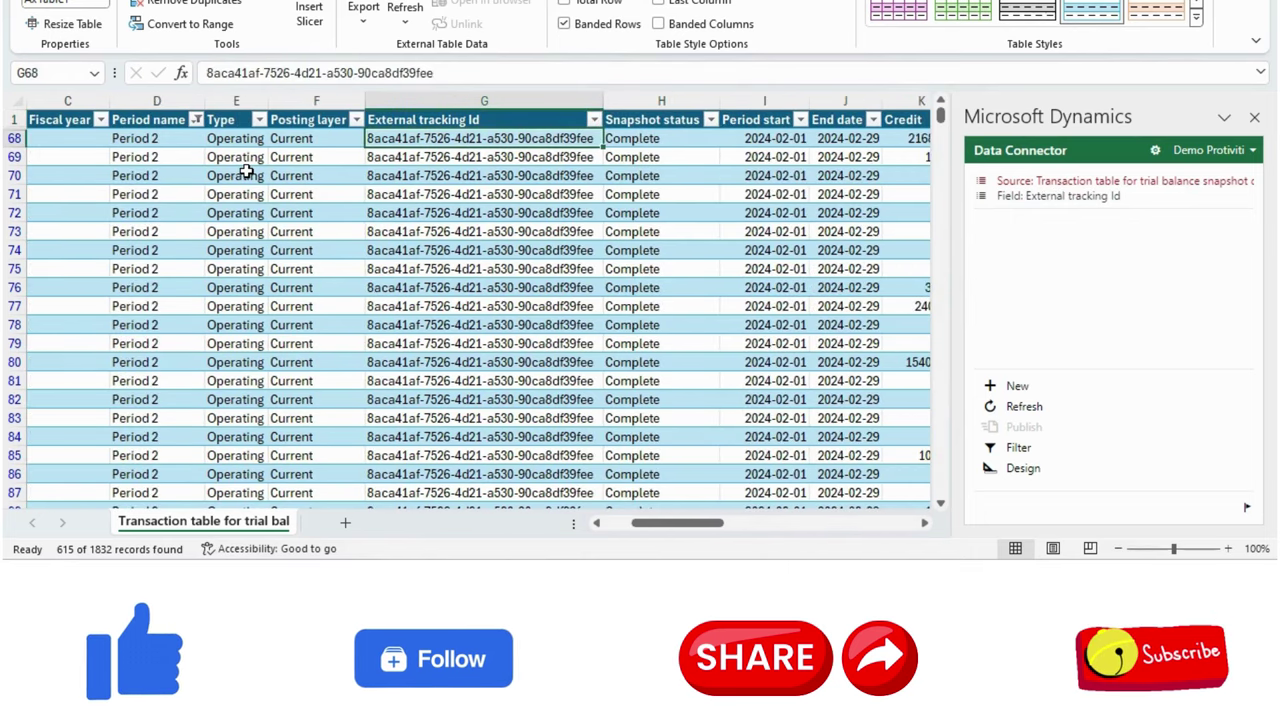
pyautogui.press('Up')
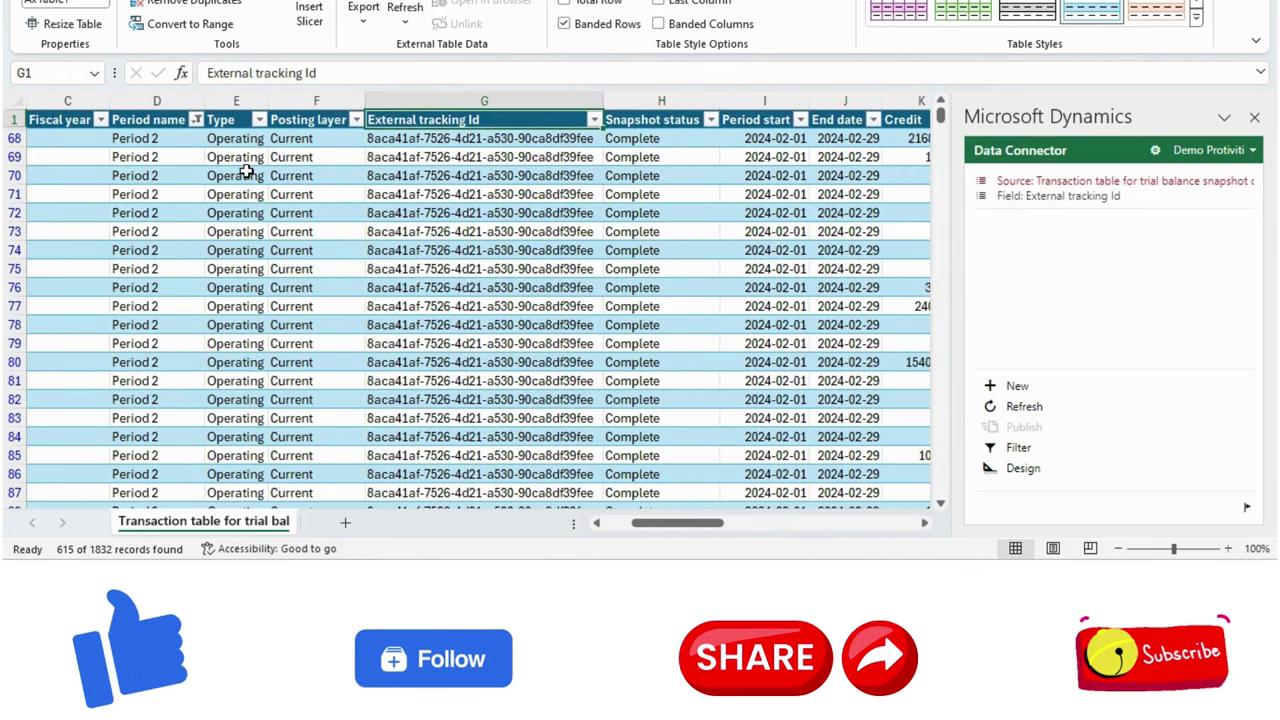
pyautogui.press('Down')
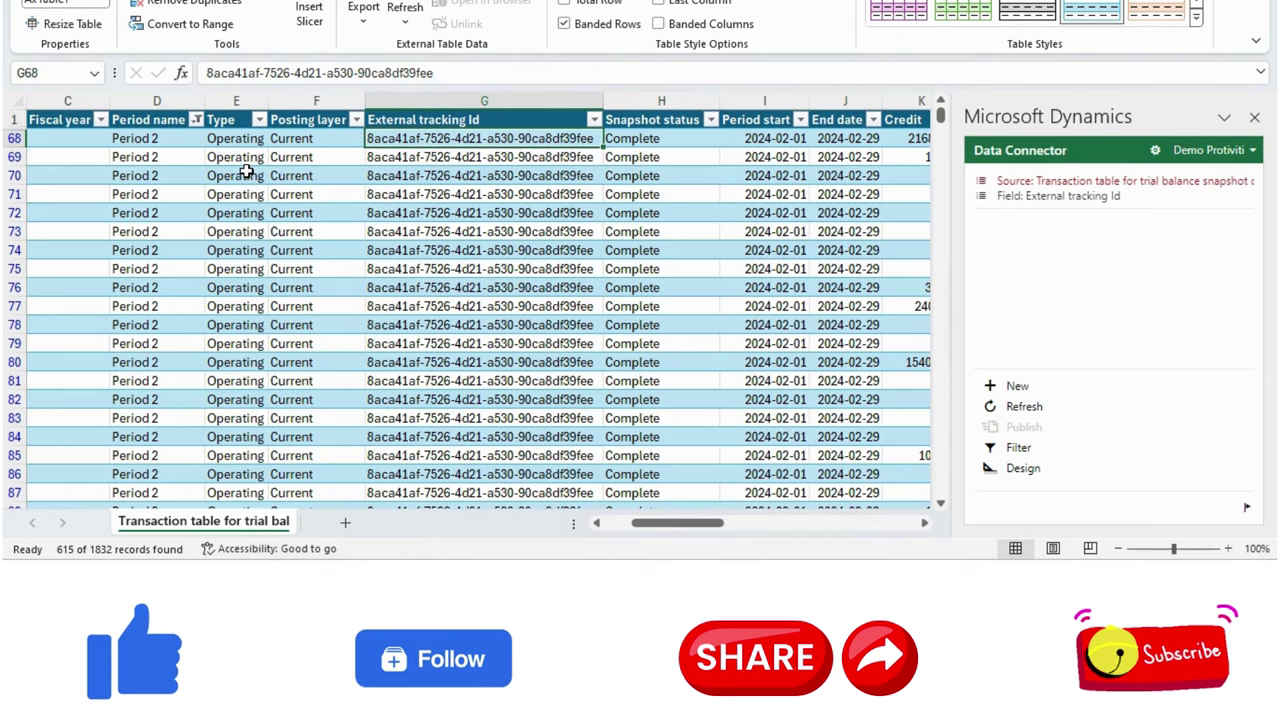
pyautogui.press('Right')
pyautogui.press('Right')
pyautogui.press('Right')
pyautogui.press('Right')
pyautogui.press('Right')
pyautogui.press('Right')
pyautogui.press('Right')
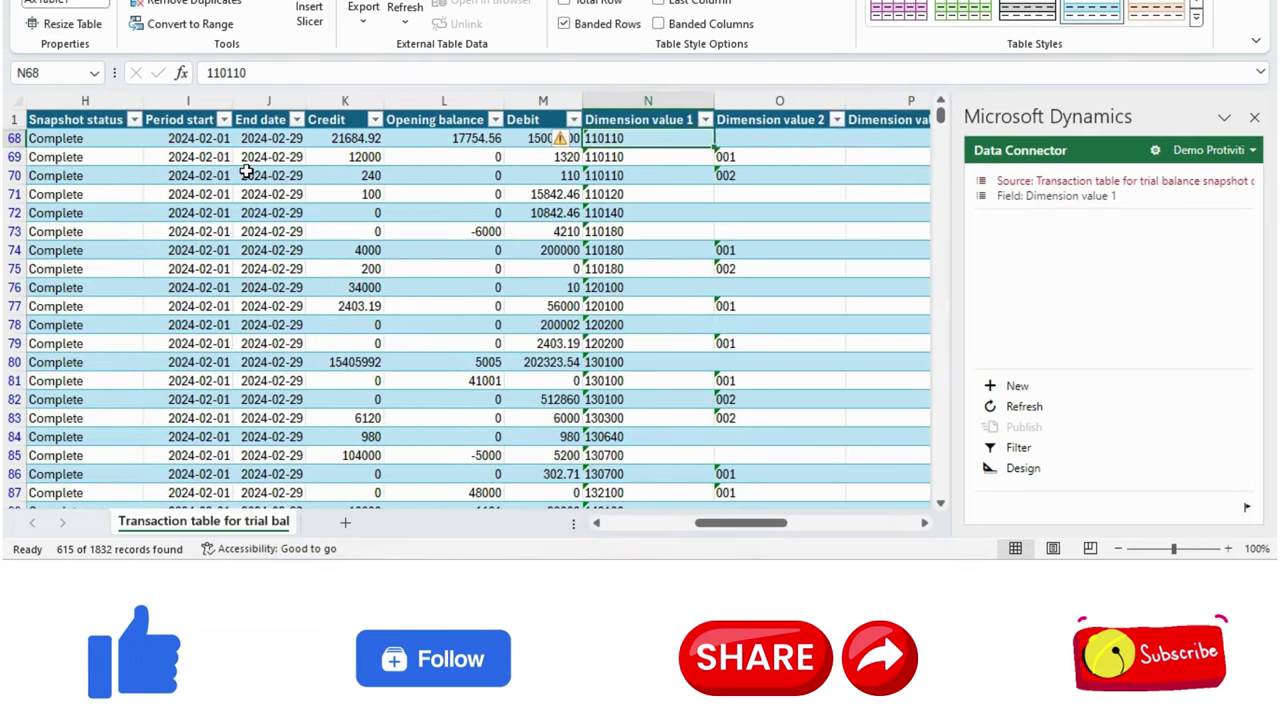
pyautogui.press('Up')
pyautogui.press('Left')
pyautogui.press('Left')
pyautogui.press('Left')
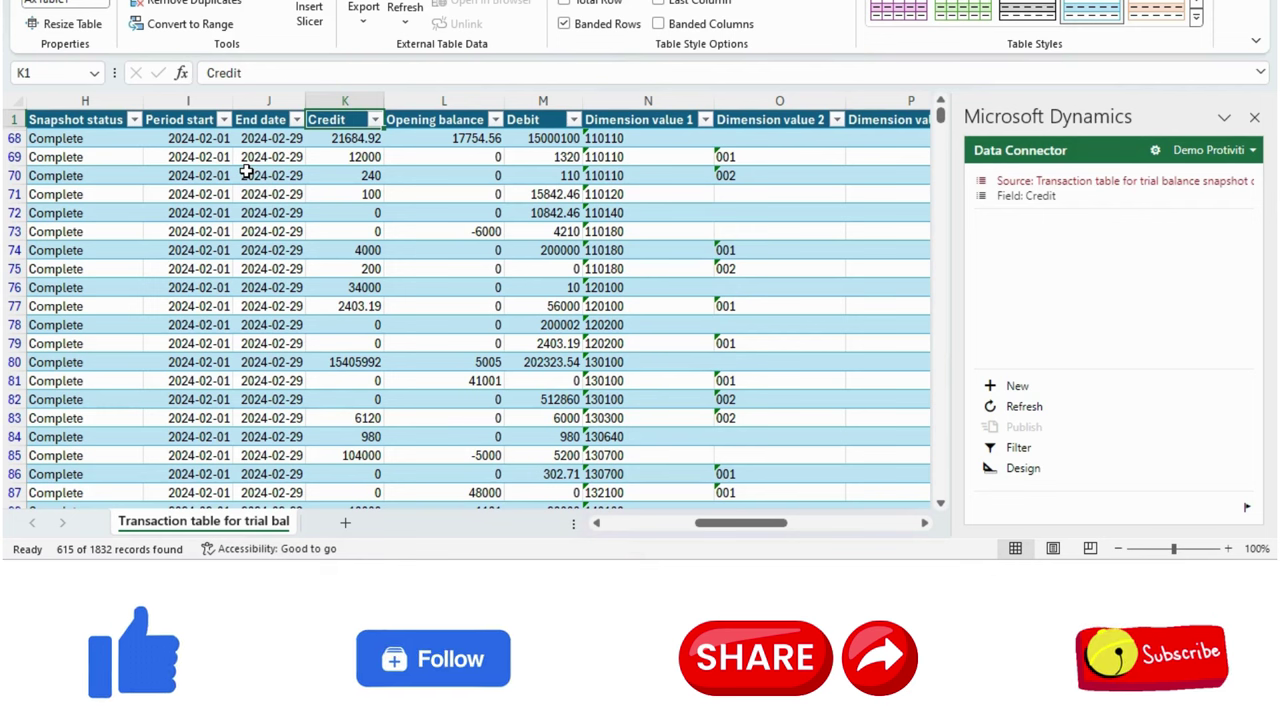
pyautogui.press('Right')
pyautogui.press('Right')
pyautogui.press('Right')
pyautogui.press('Right')
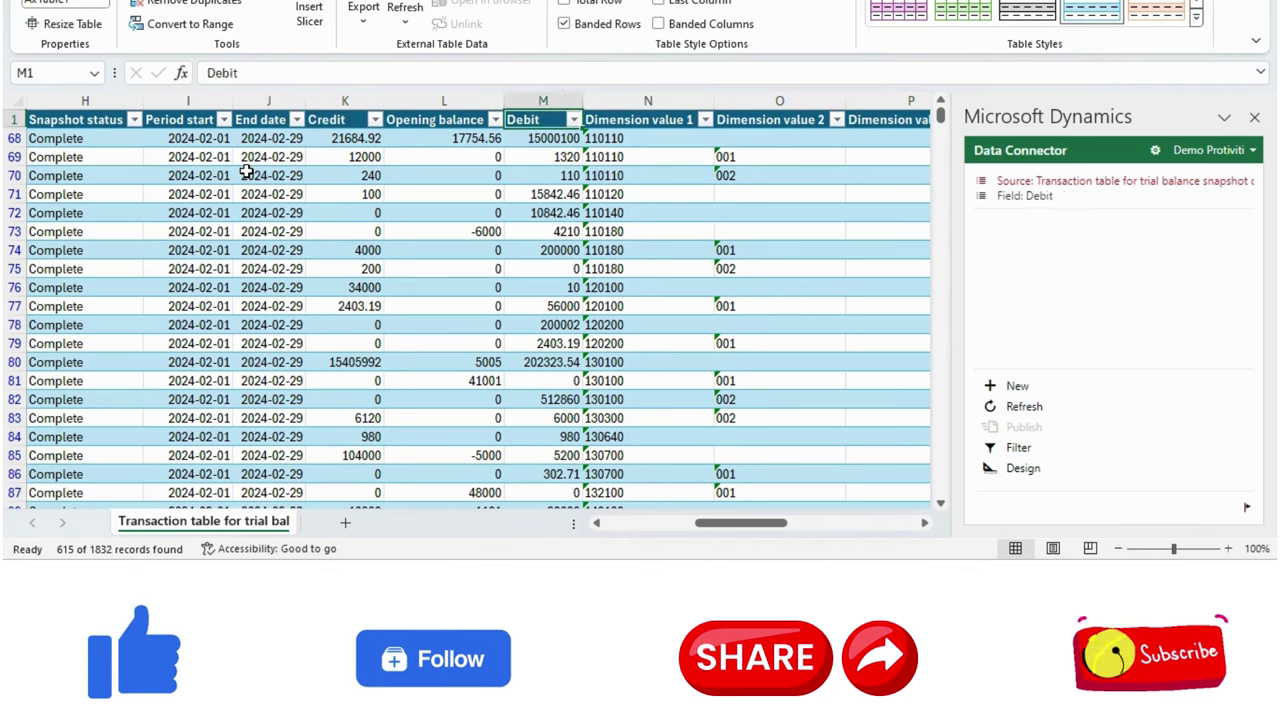
pyautogui.press('Left')
pyautogui.press('Left')
pyautogui.press('Left')
pyautogui.press('Left')
pyautogui.press('Left')
pyautogui.press('Left')
pyautogui.press('Left')
pyautogui.press('Left')
pyautogui.press('Left')
pyautogui.press('Left')
pyautogui.press('Left')
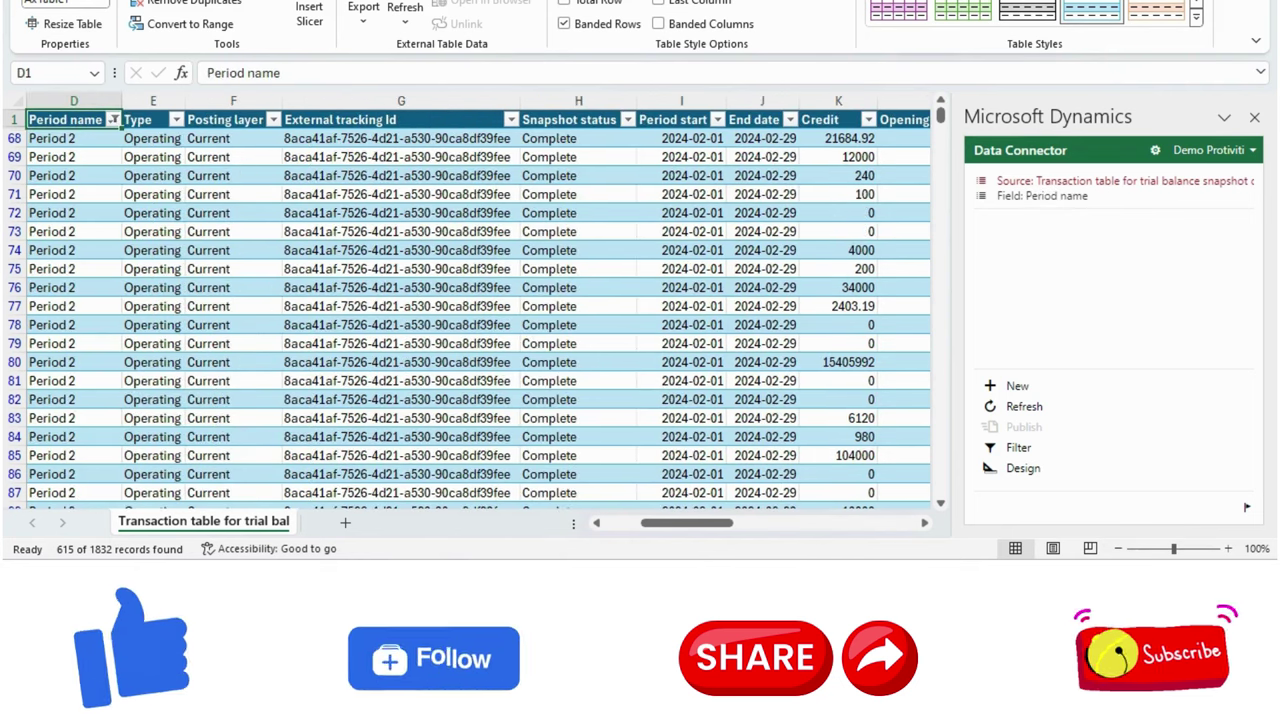
pyautogui.click(575, 500)
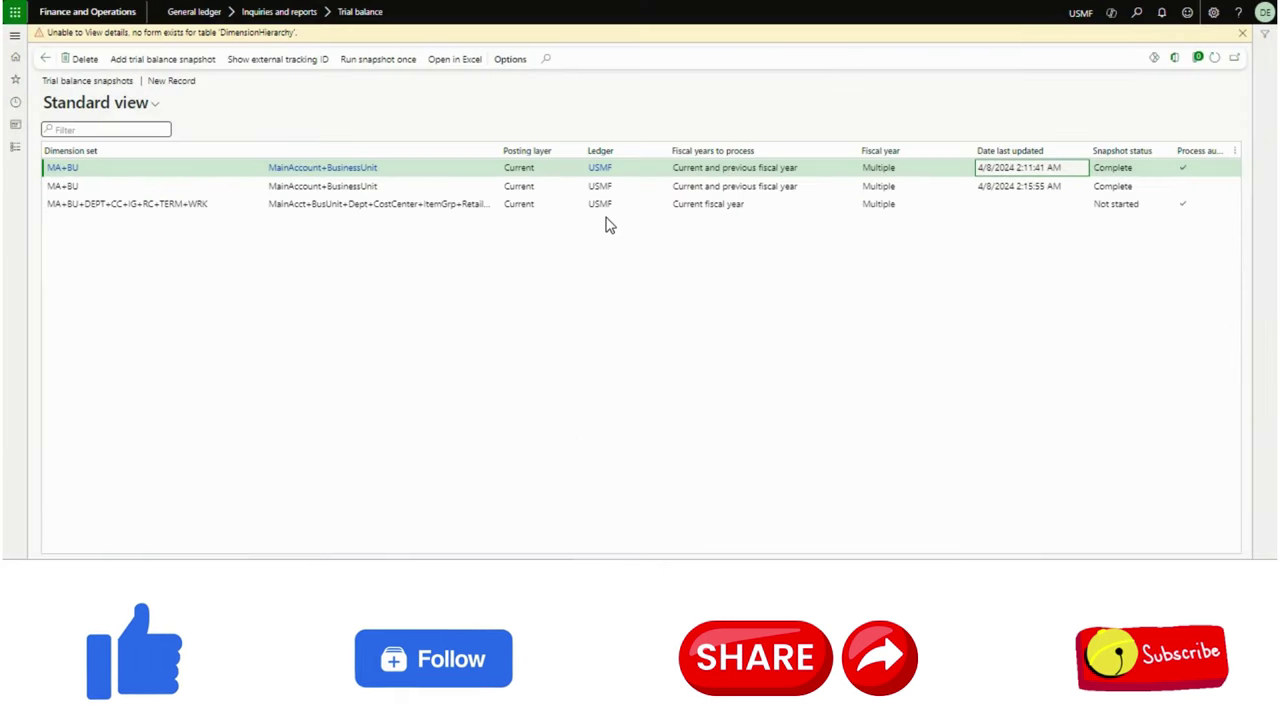
# Step: Dismiss the view-details warning and battery notice, and inspect the first and not-started snapshots
pyautogui.click(1242, 33)
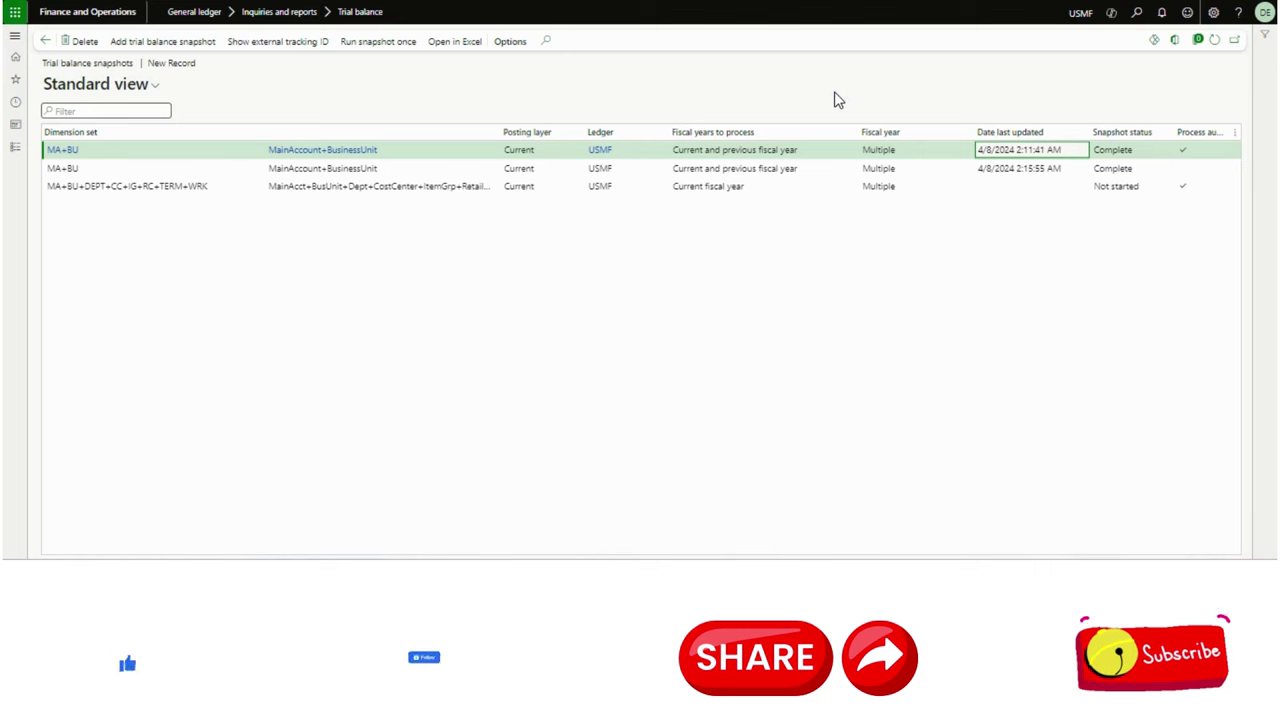
pyautogui.click(770, 150)
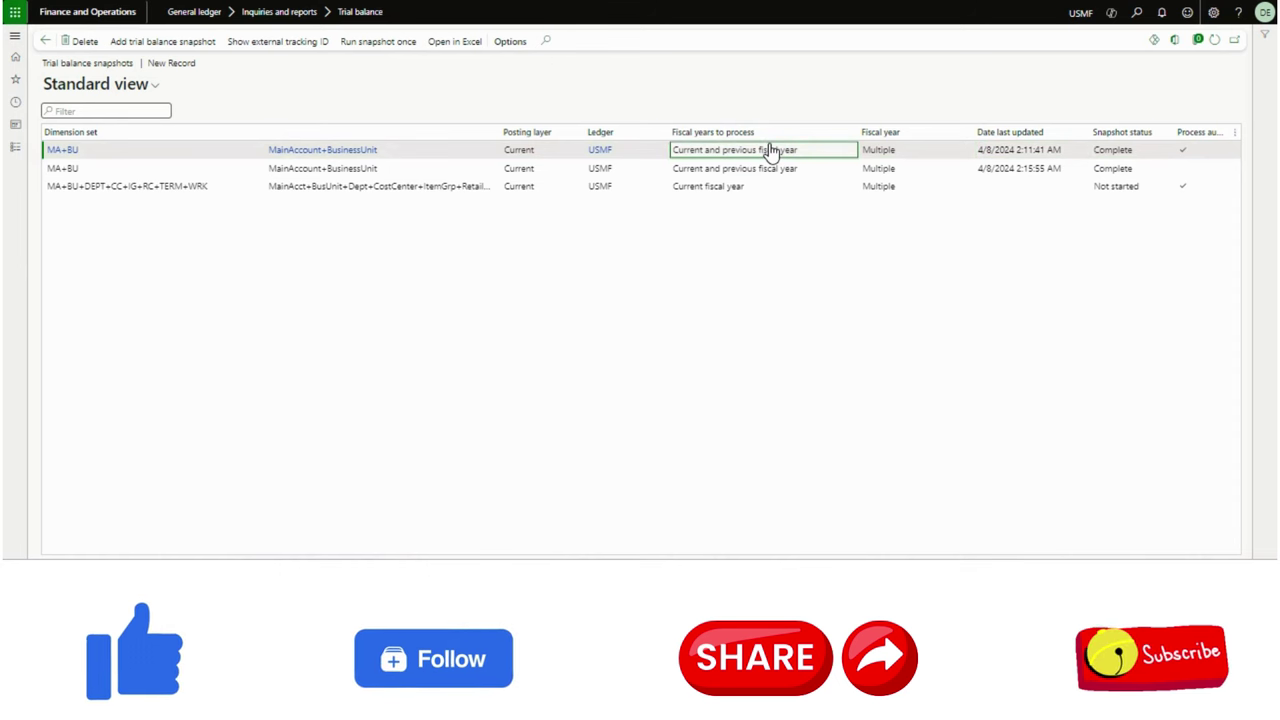
pyautogui.click(1200, 152)
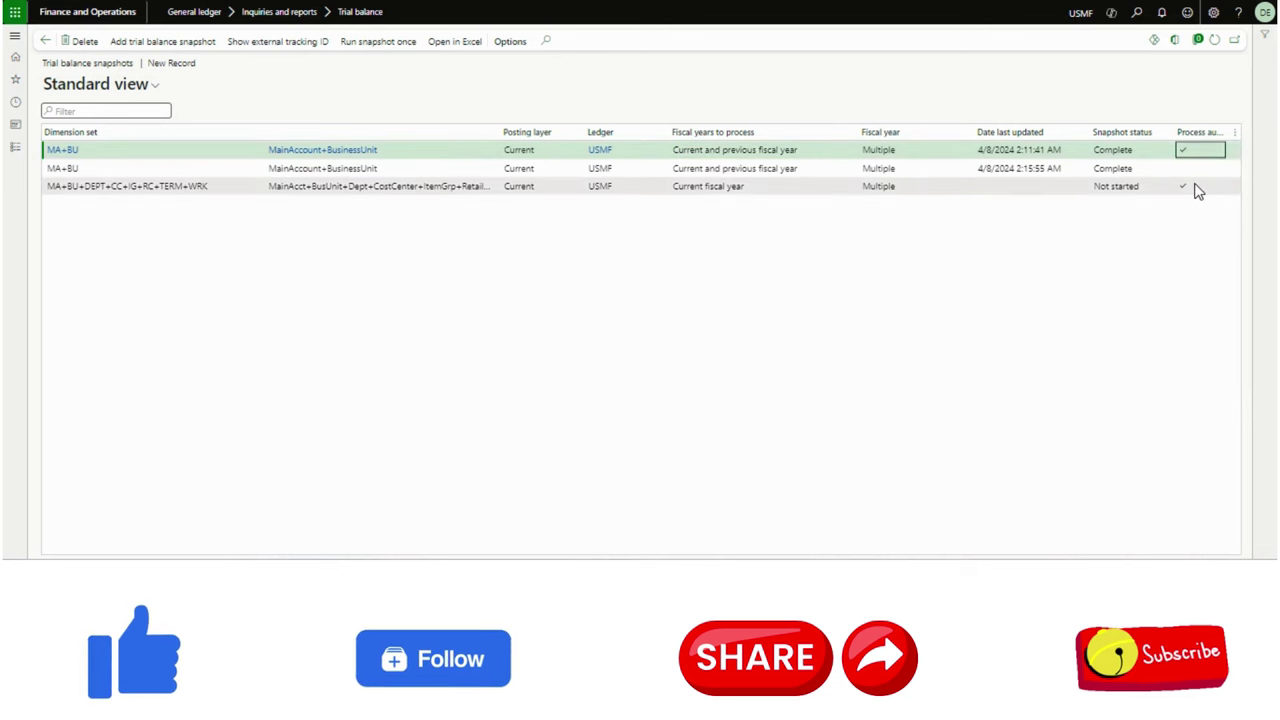
pyautogui.click(1199, 189)
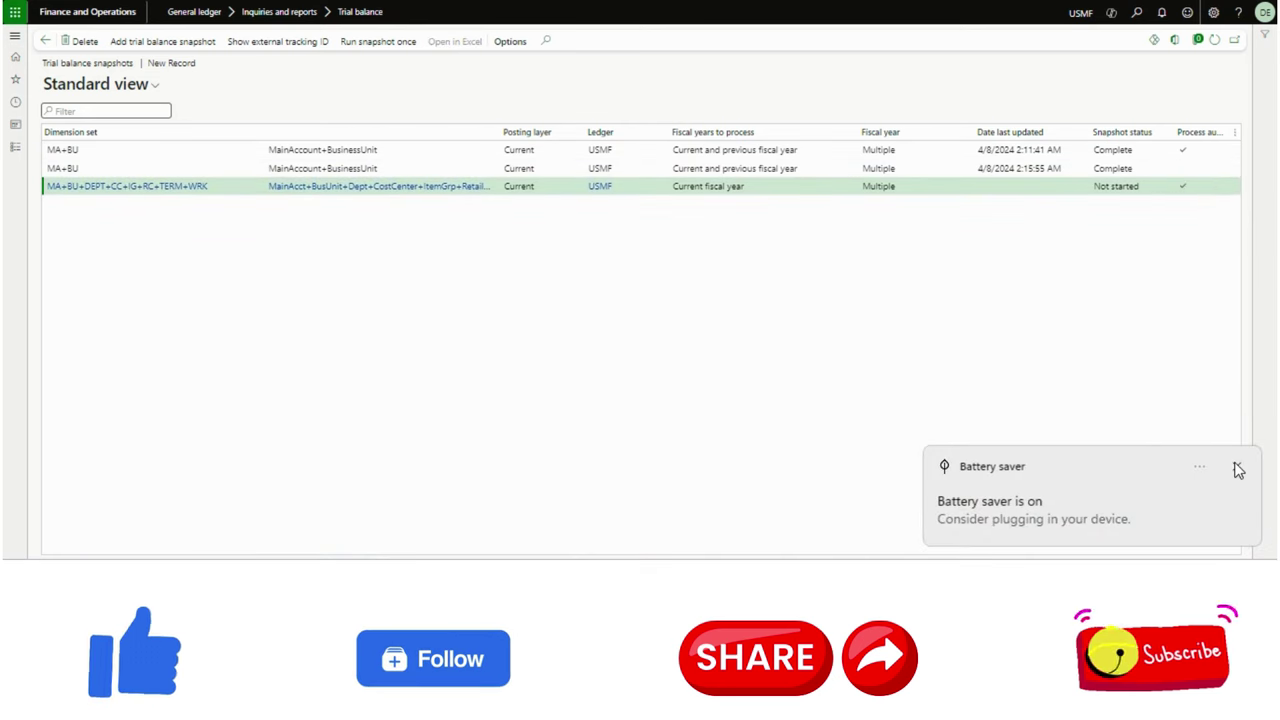
pyautogui.click(1236, 466)
# Step: Inspect the two MA+BU snapshot rows, then begin adding a new trial balance snapshot
pyautogui.click(1190, 152)
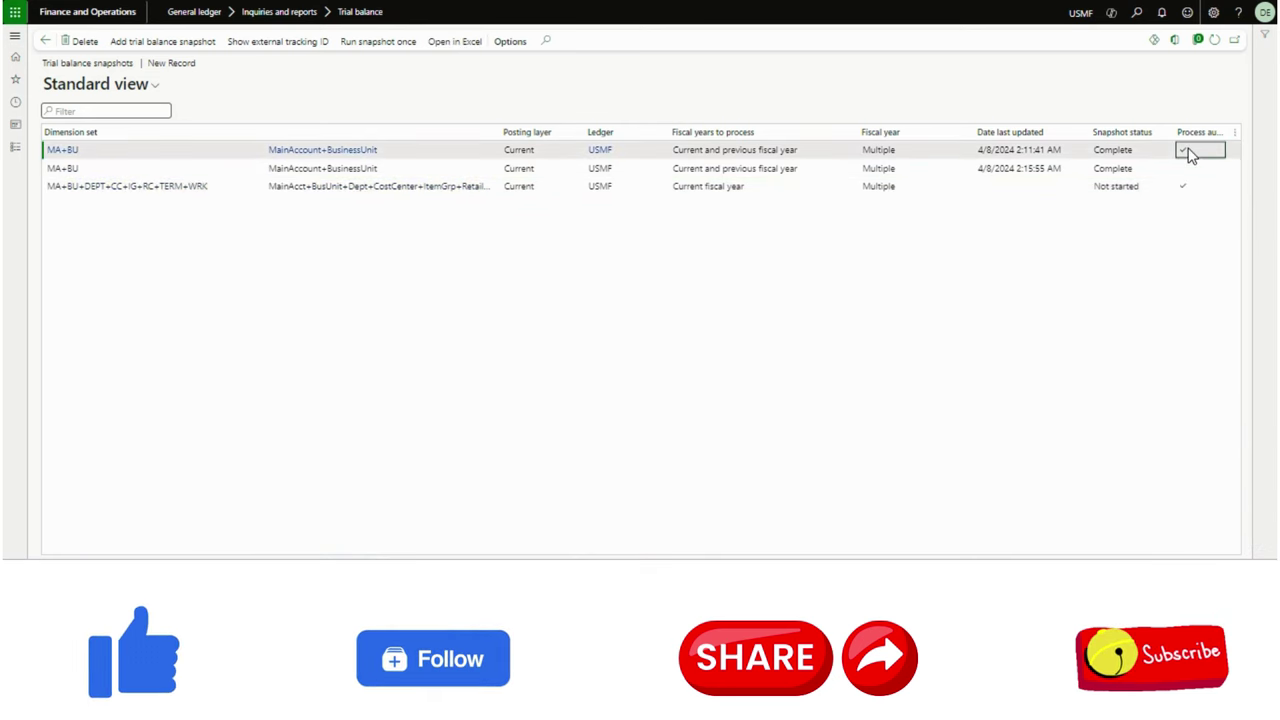
pyautogui.click(1124, 170)
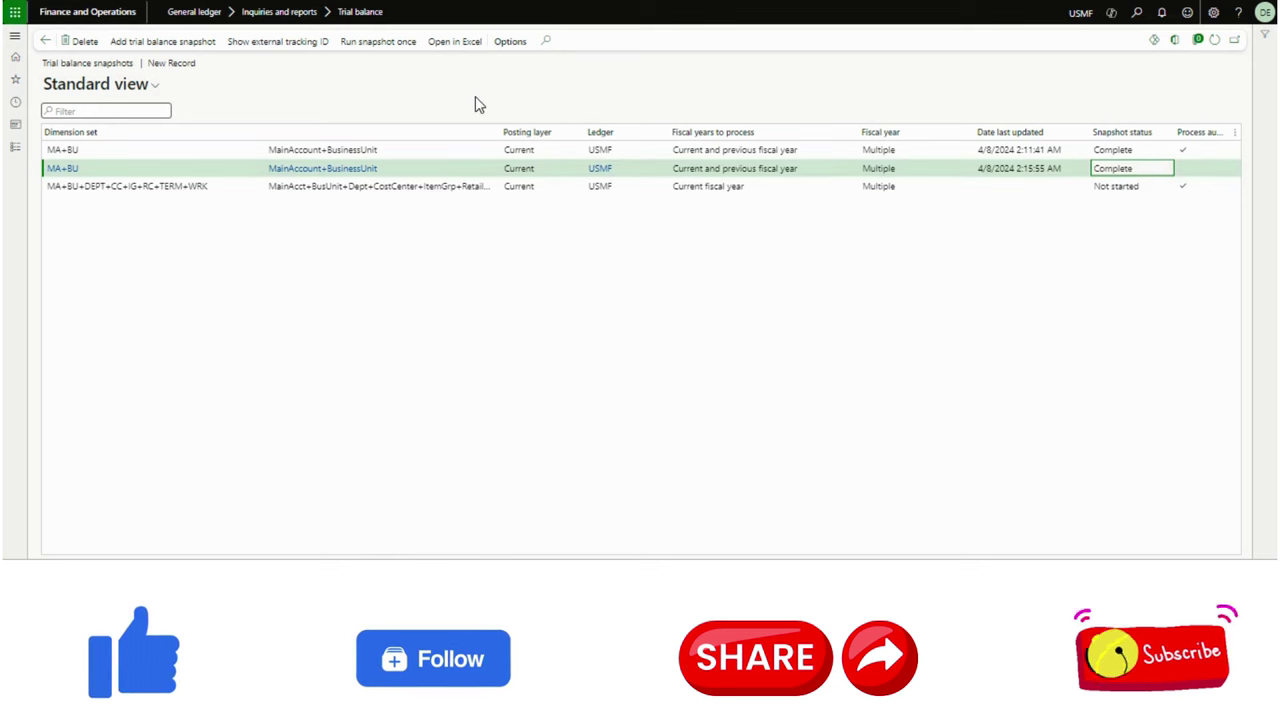
pyautogui.click(528, 170)
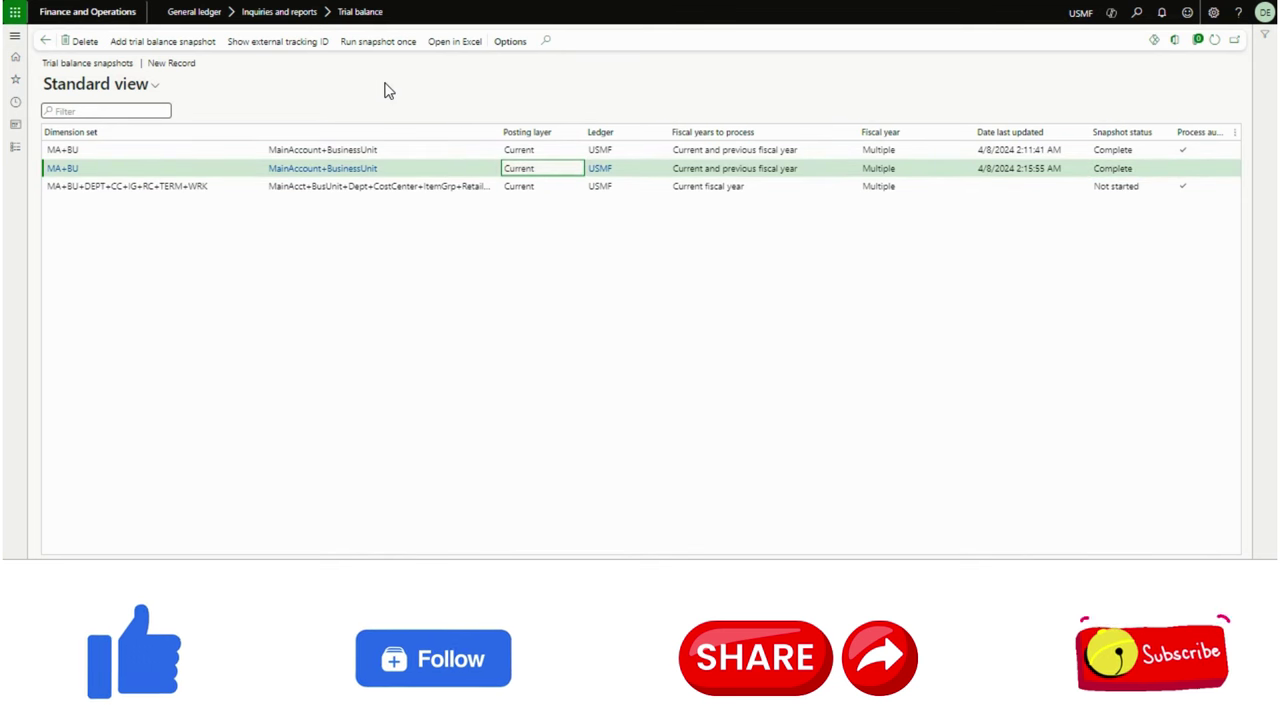
pyautogui.click(165, 44)
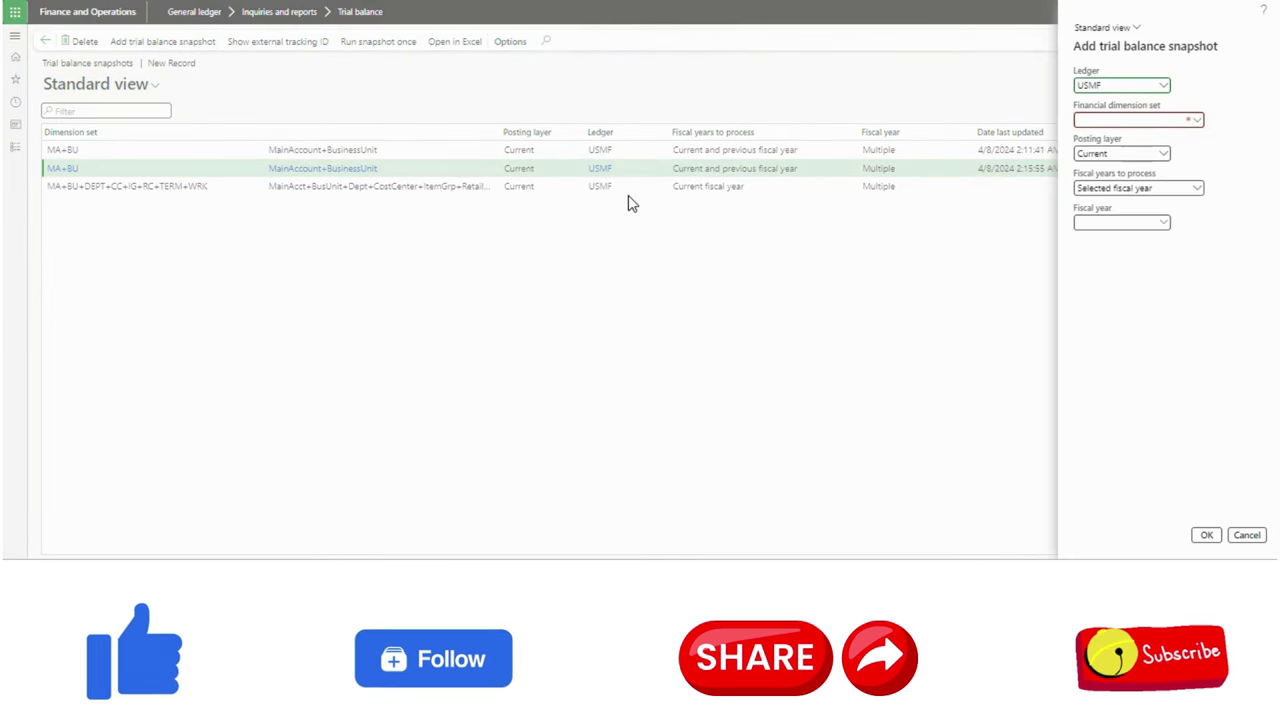
# Step: Create a snapshot with dimension set MA+BU+DEPT and Fiscal years to process set to Current fiscal year
pyautogui.click(1196, 122)
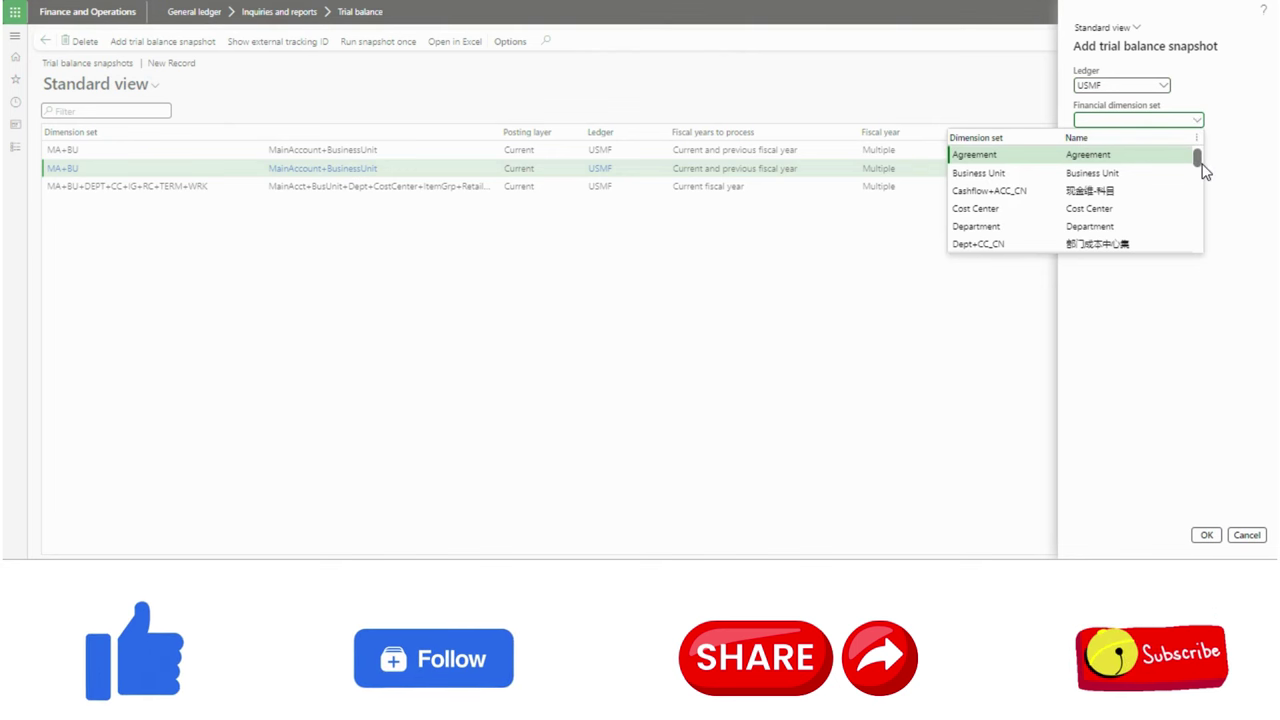
pyautogui.moveTo(1201, 163); pyautogui.dragTo(1201, 194)
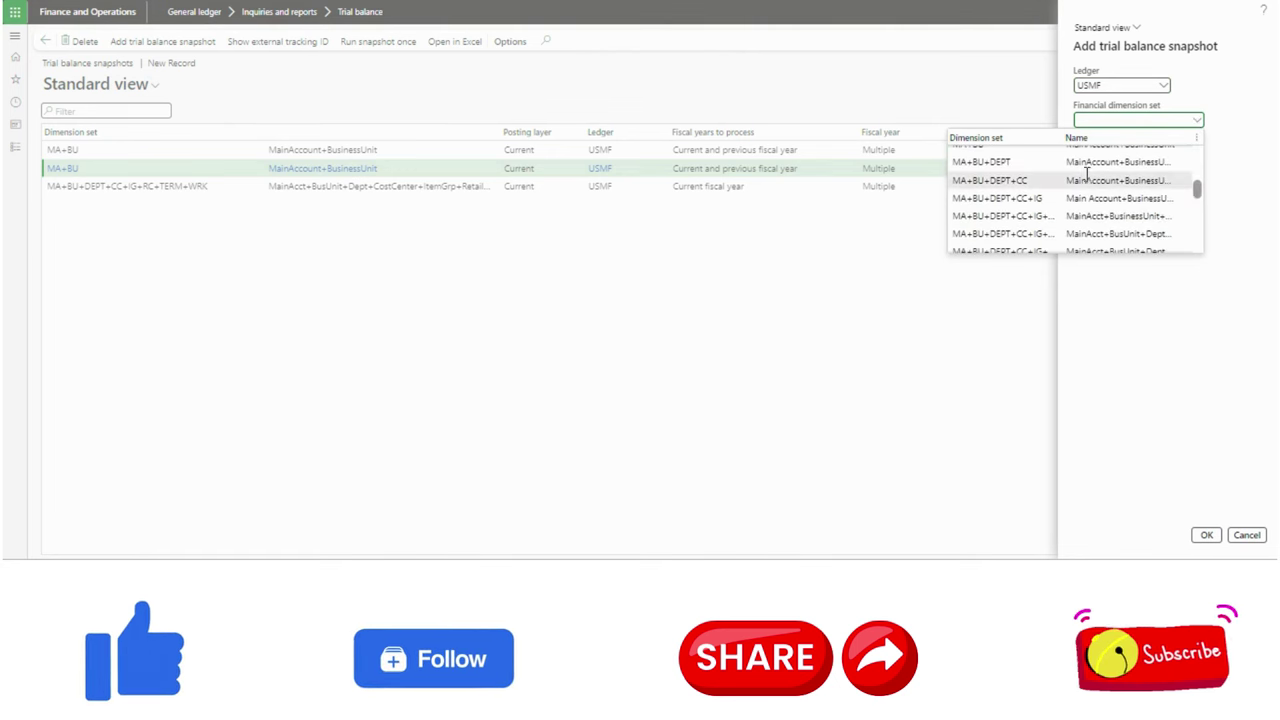
pyautogui.click(1082, 161)
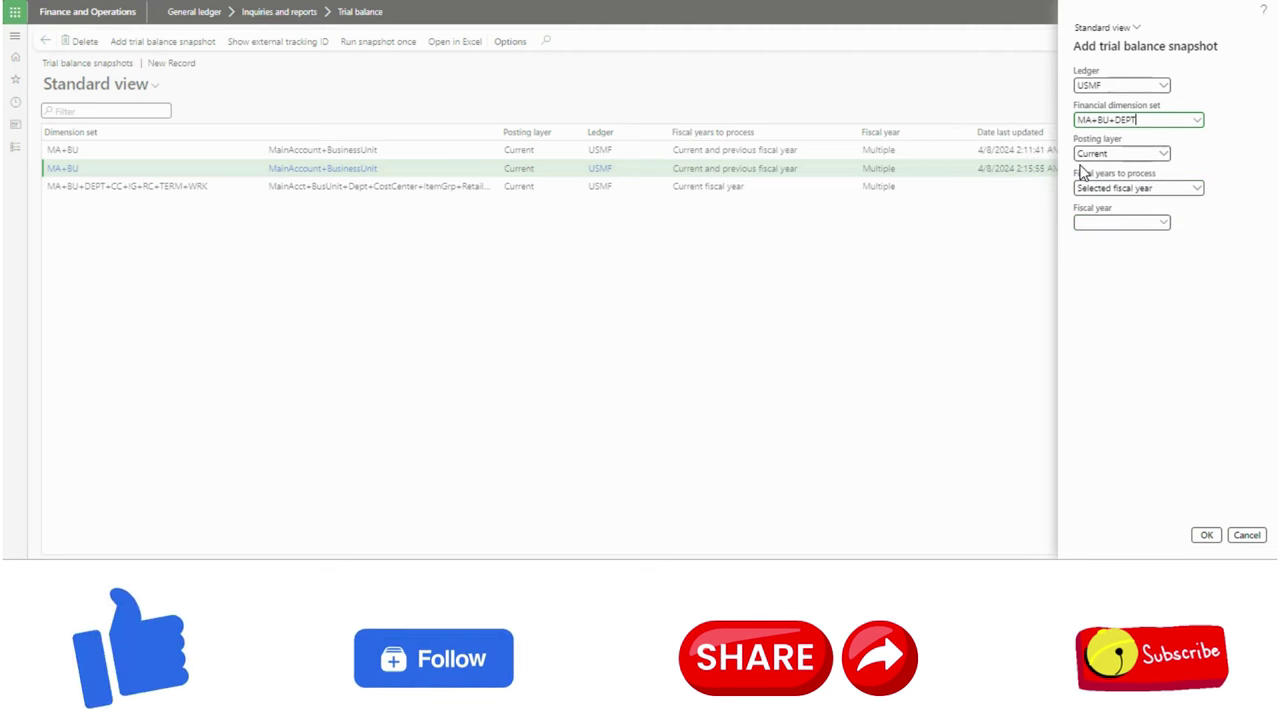
pyautogui.click(1196, 201)
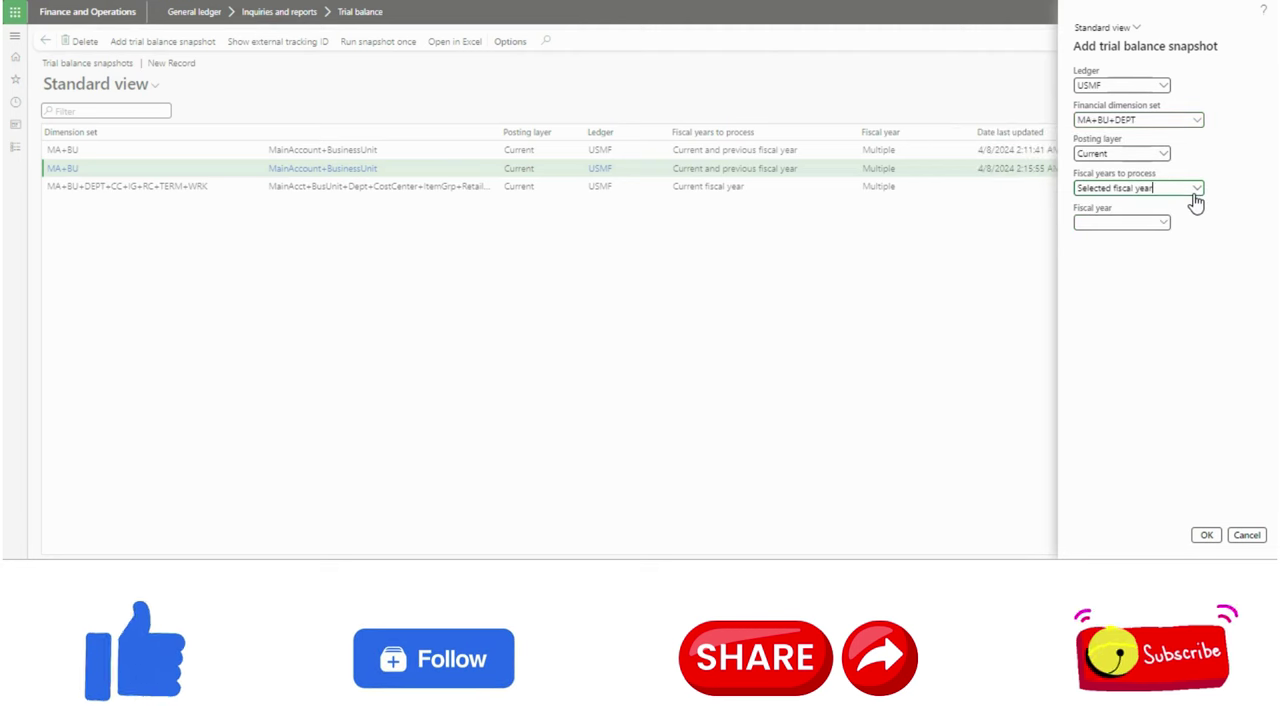
pyautogui.click(1189, 309)
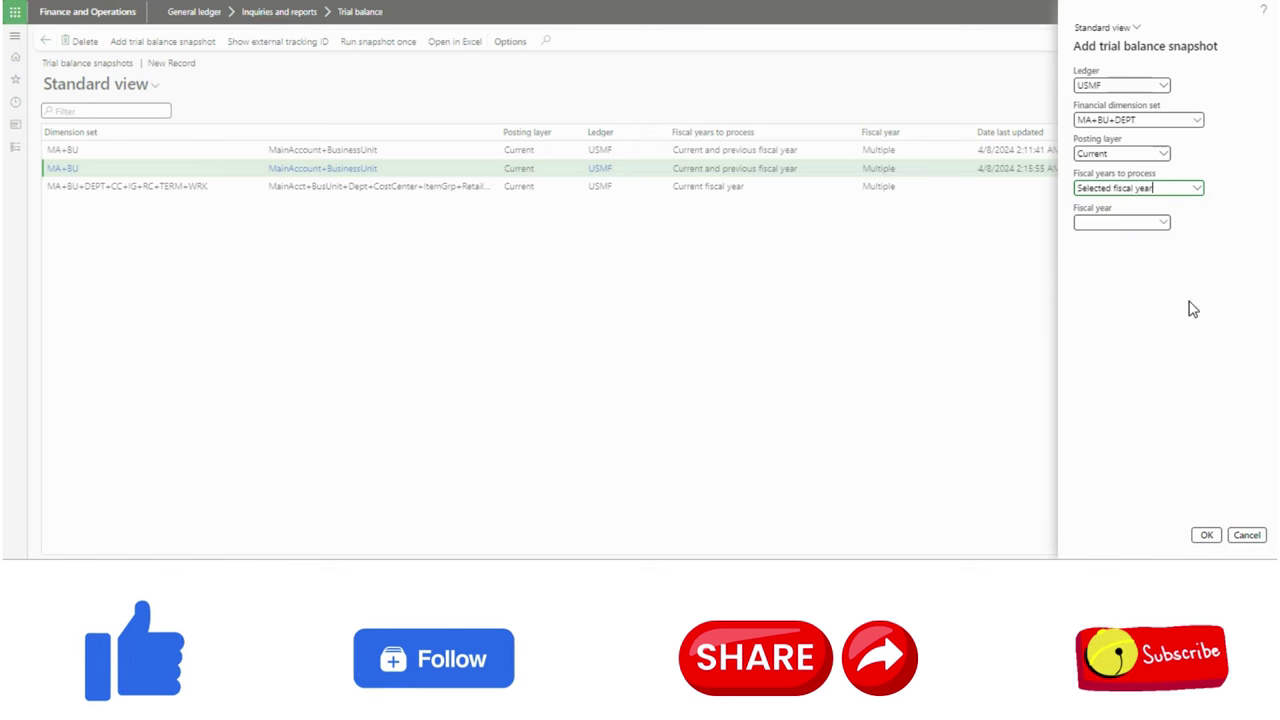
pyautogui.click(1165, 230)
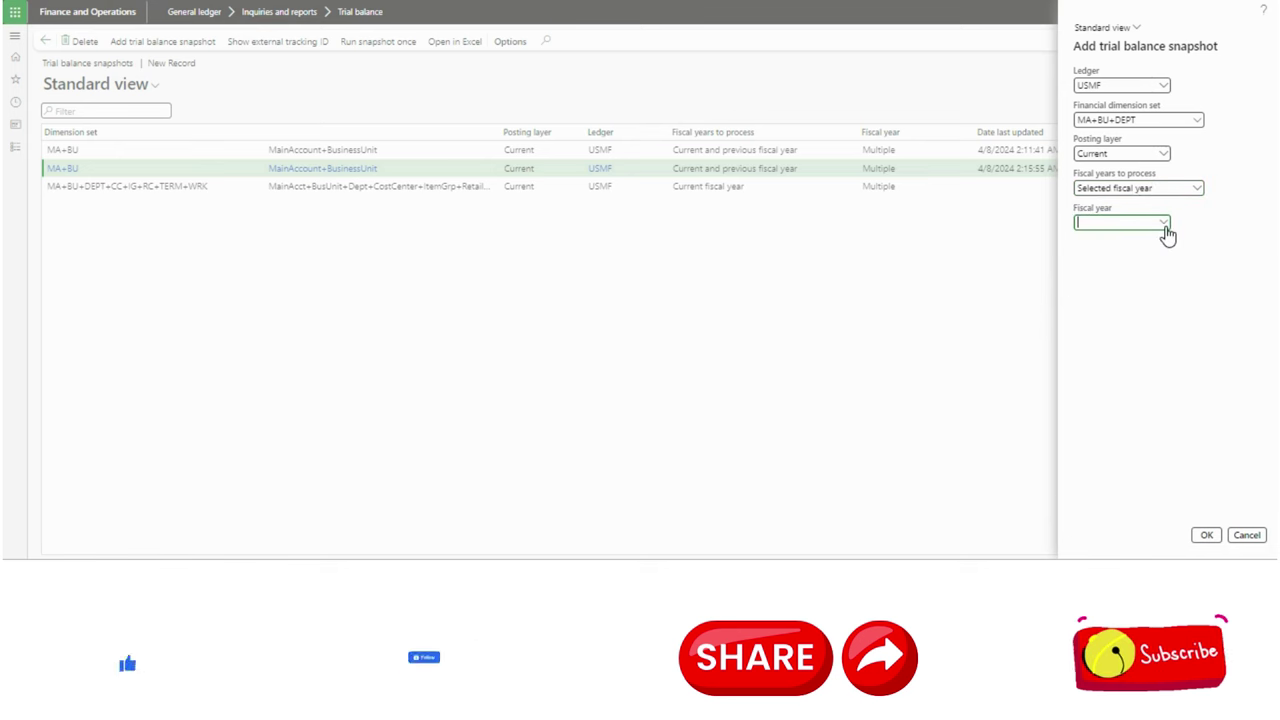
pyautogui.click(1166, 228)
pyautogui.click(1199, 190)
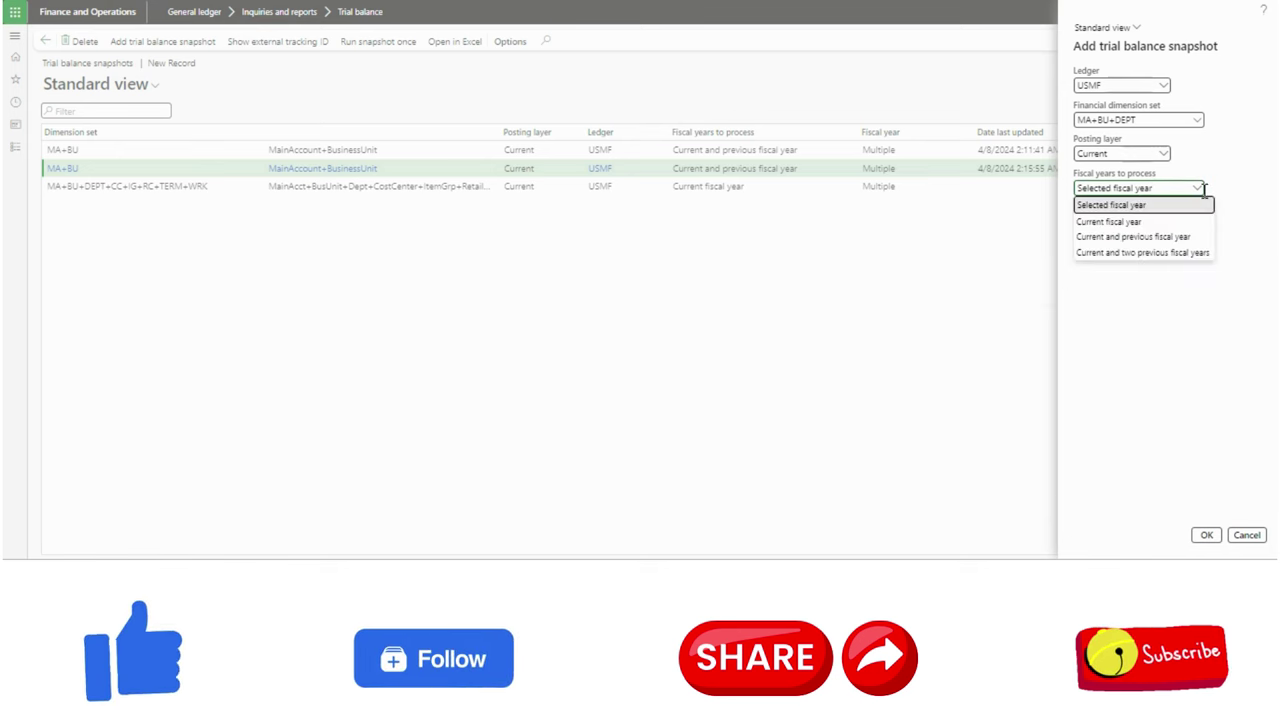
pyautogui.click(1150, 222)
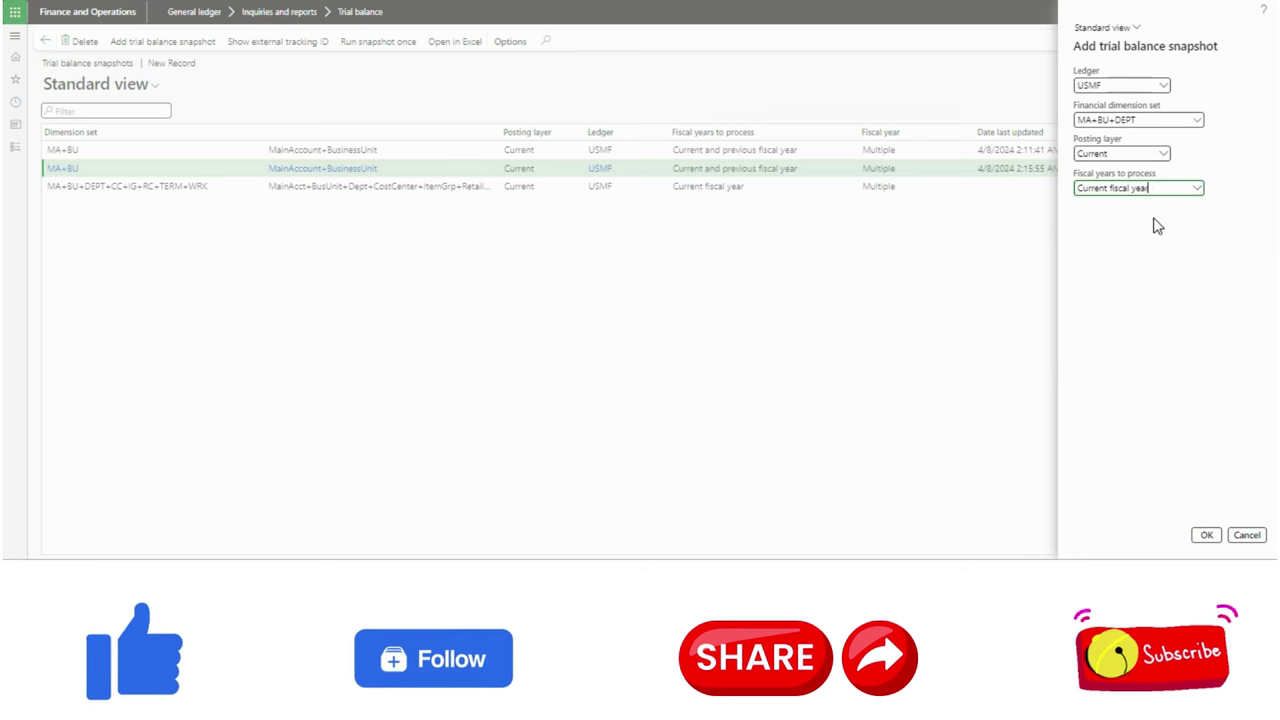
pyautogui.click(1207, 536)
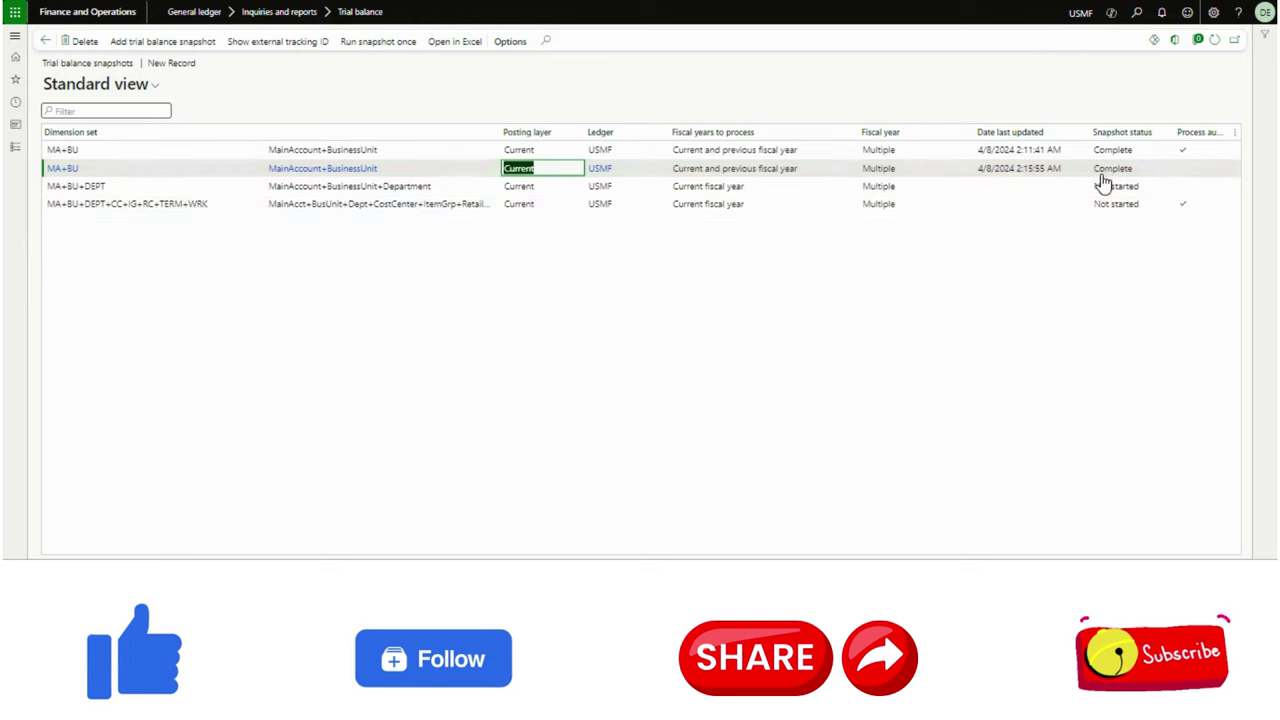
# Step: Run the MA+BU+DEPT snapshot once so it shows Processing in the batch queue
pyautogui.click(1104, 190)
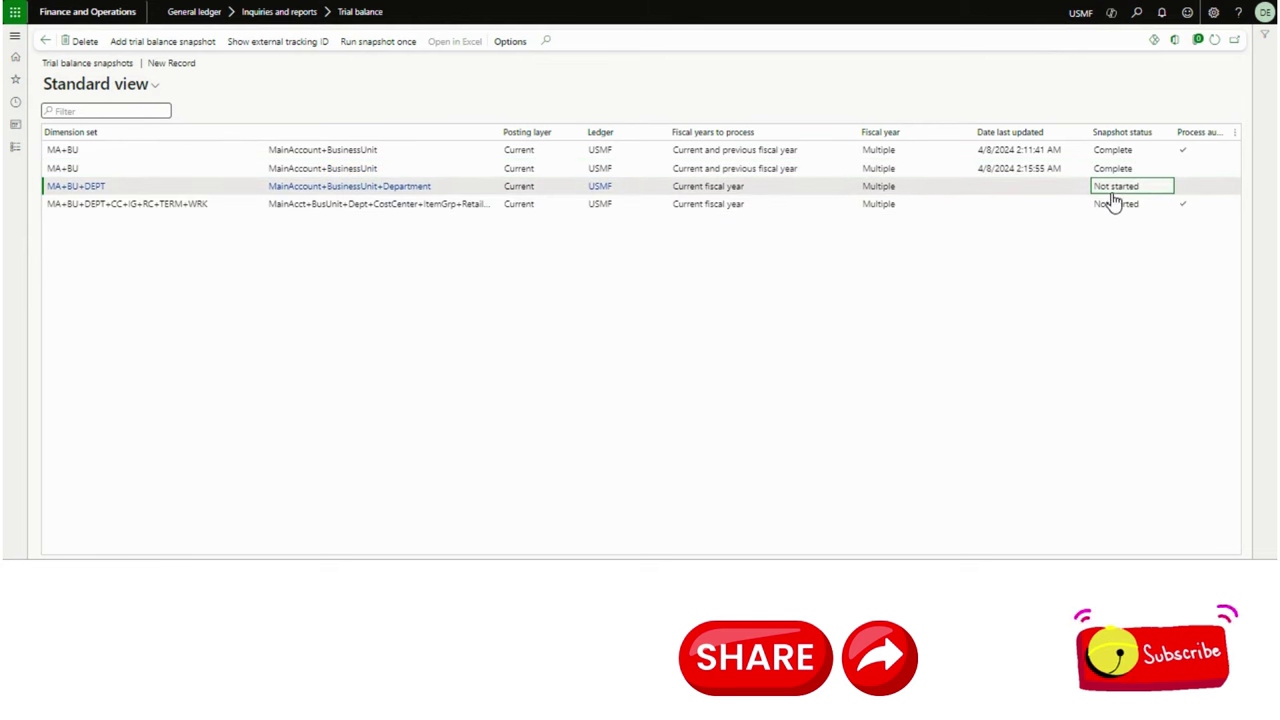
pyautogui.click(374, 46)
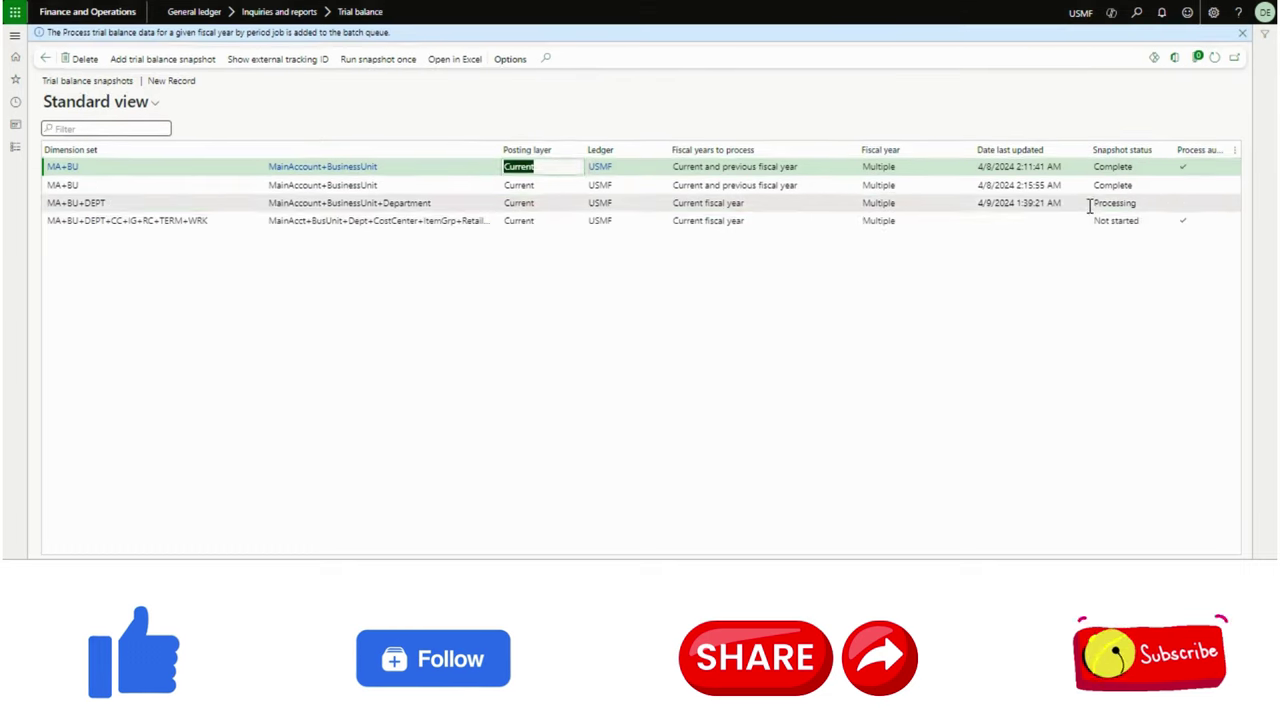
pyautogui.click(1128, 206)
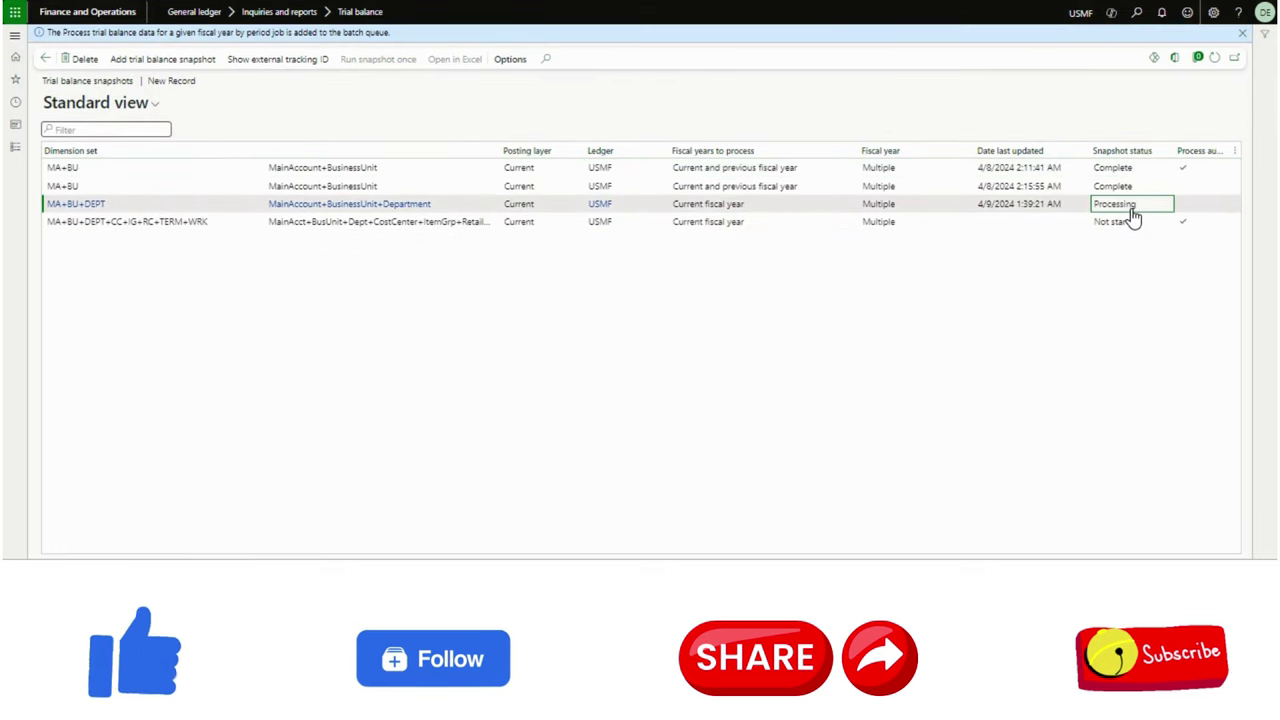
pyautogui.click(1123, 203)
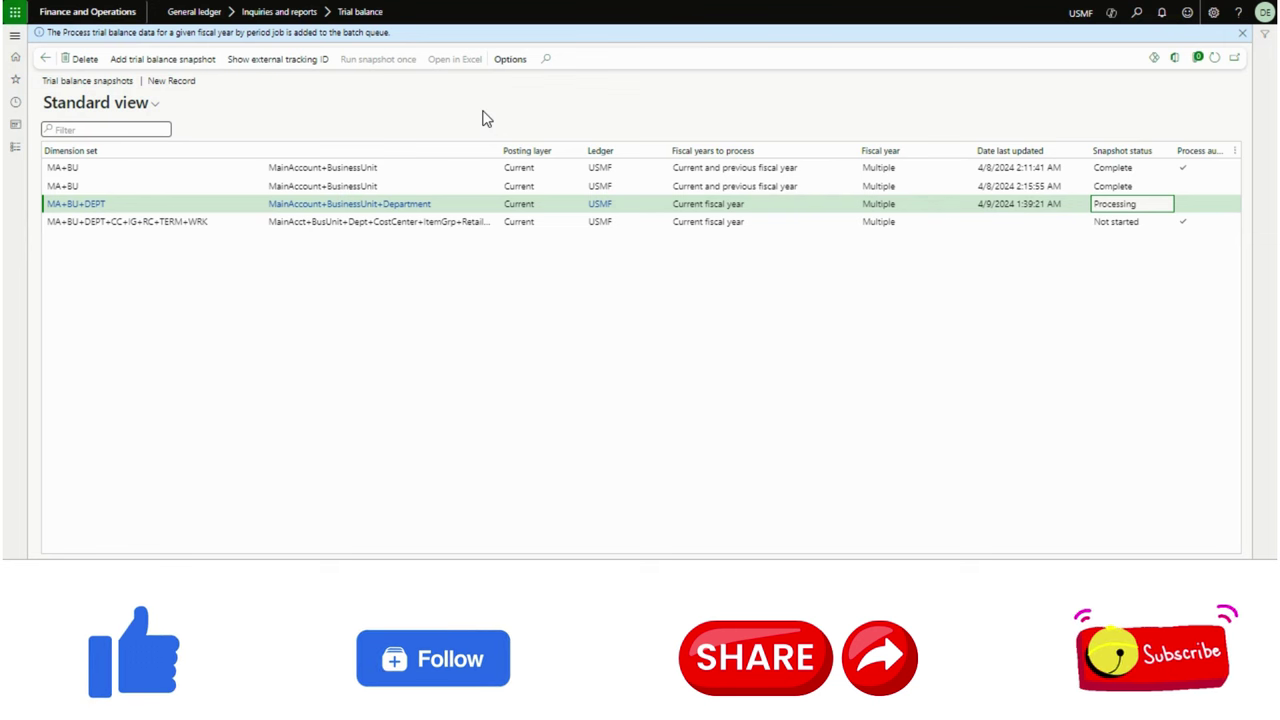
pyautogui.click(709, 205)
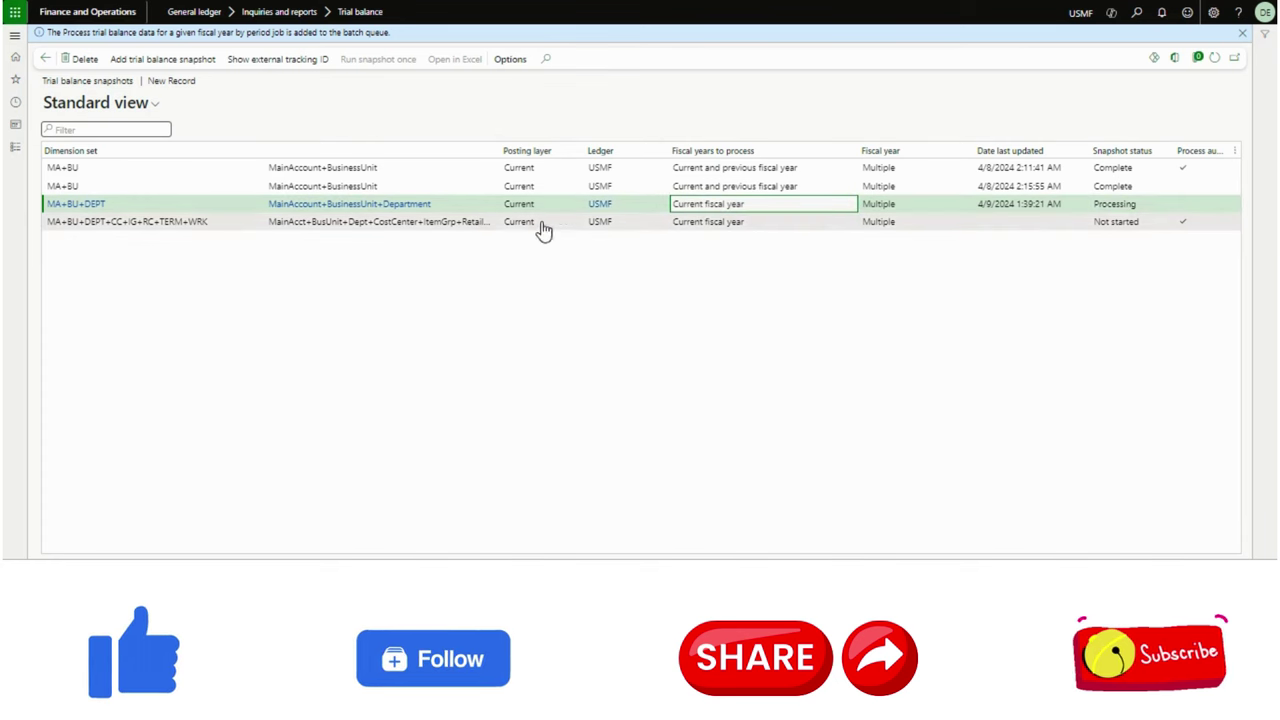
pyautogui.click(752, 192)
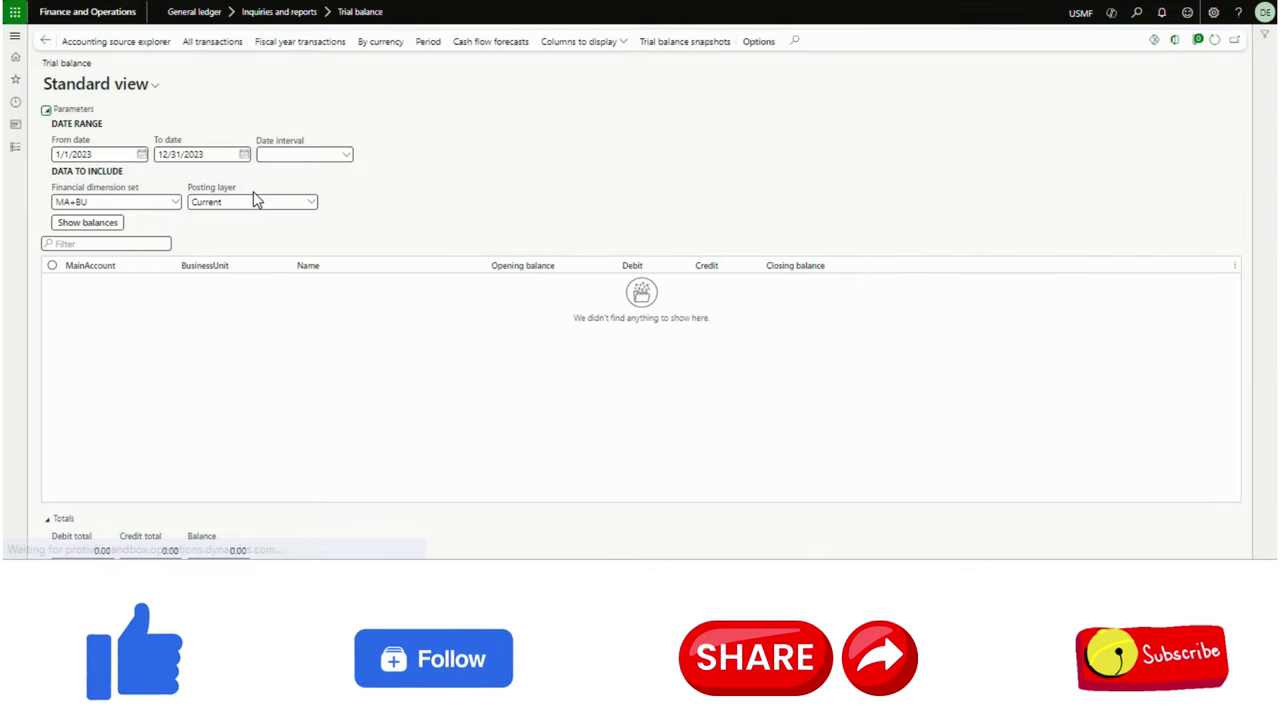
# Step: Set the trial balance To date to 2/8/2024
pyautogui.click(245, 157)
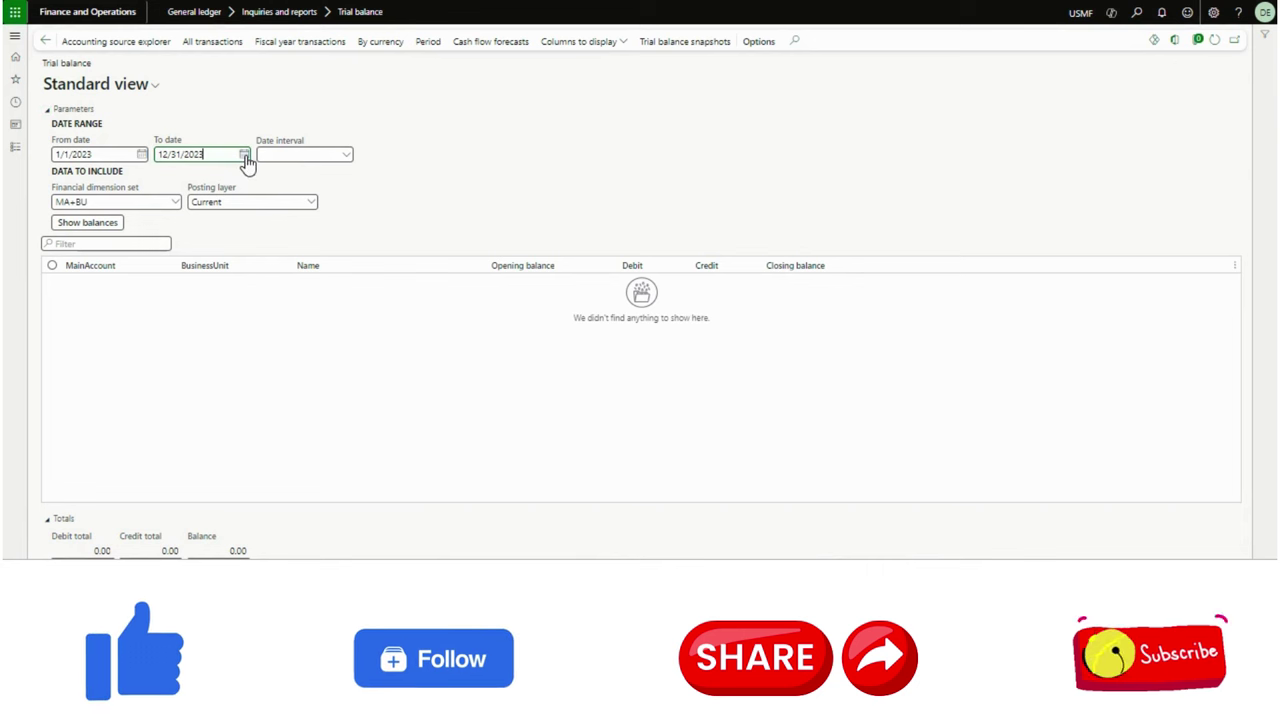
pyautogui.click(283, 180)
pyautogui.click(283, 180)
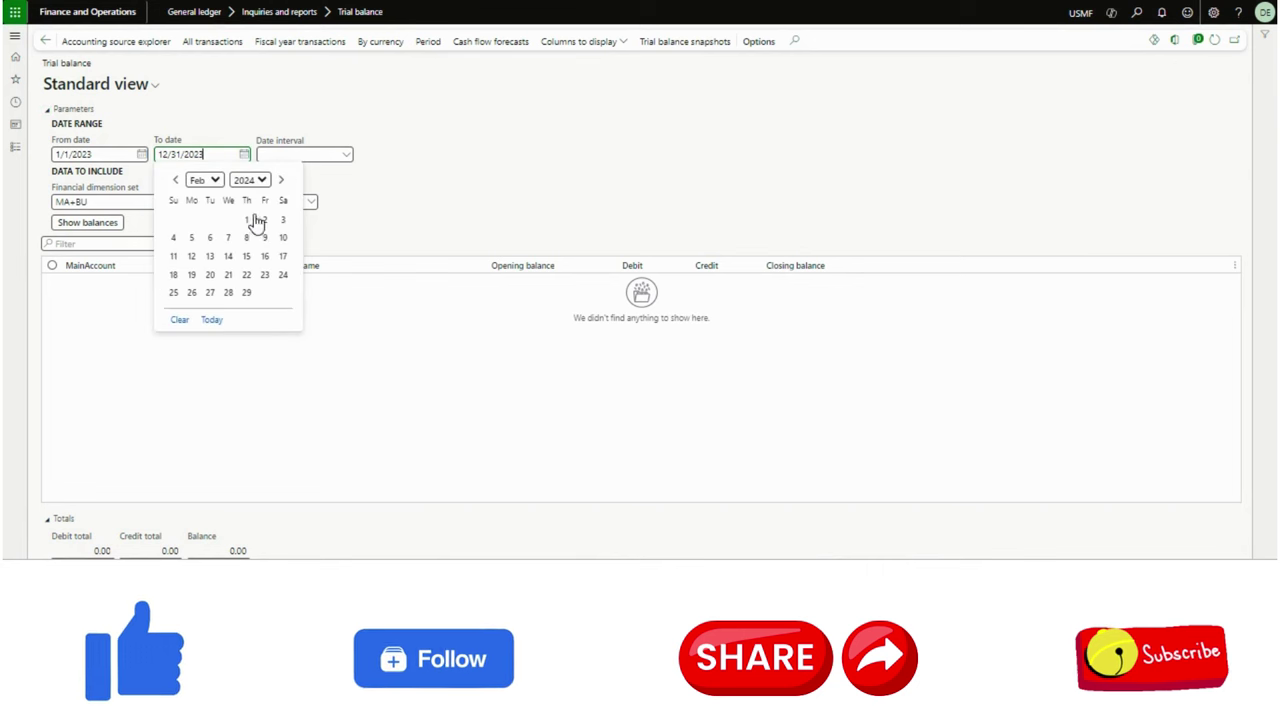
pyautogui.click(246, 240)
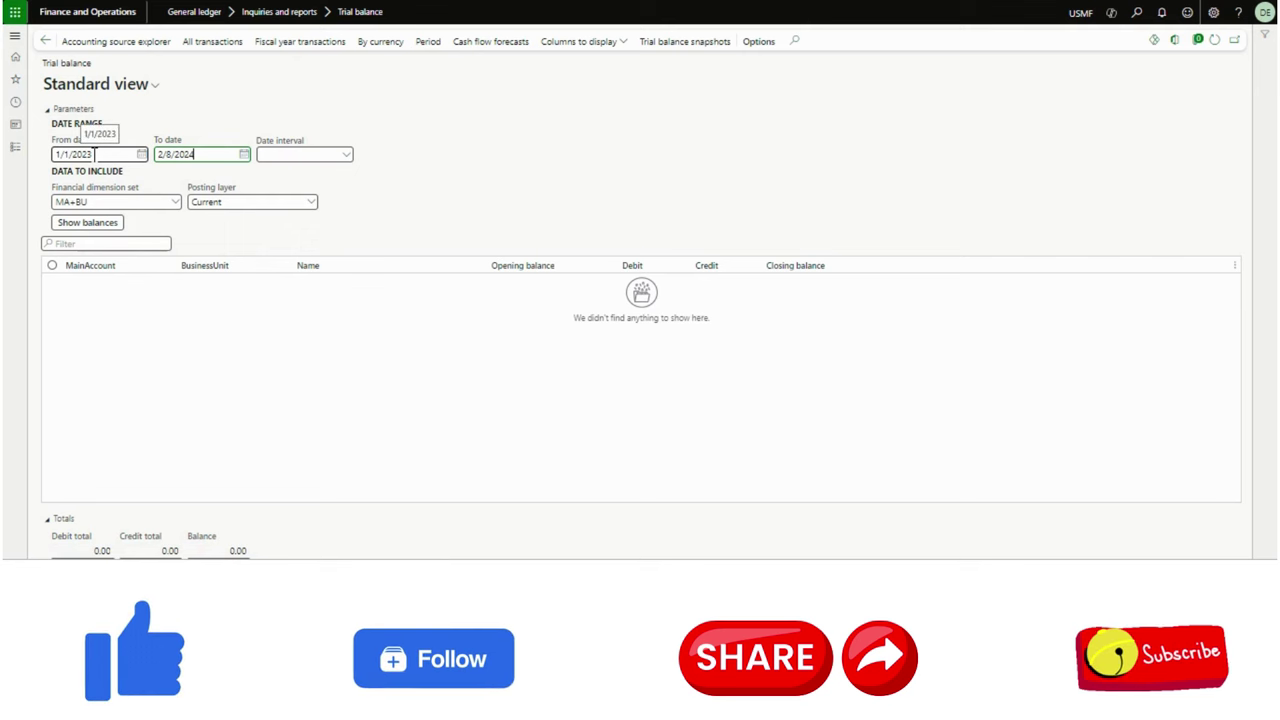
# Step: Show balances, then return to the snapshots list and select the now-Complete MA+BU+DEPT snapshot
pyautogui.click(84, 226)
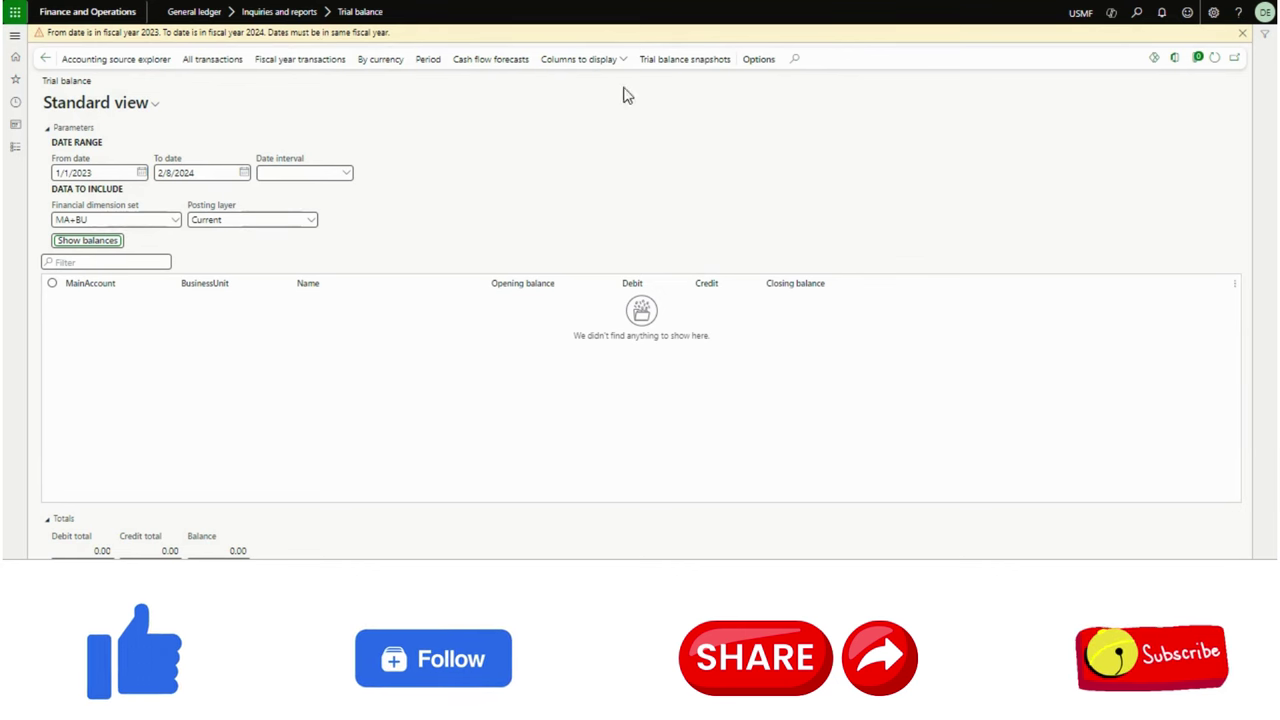
pyautogui.click(678, 64)
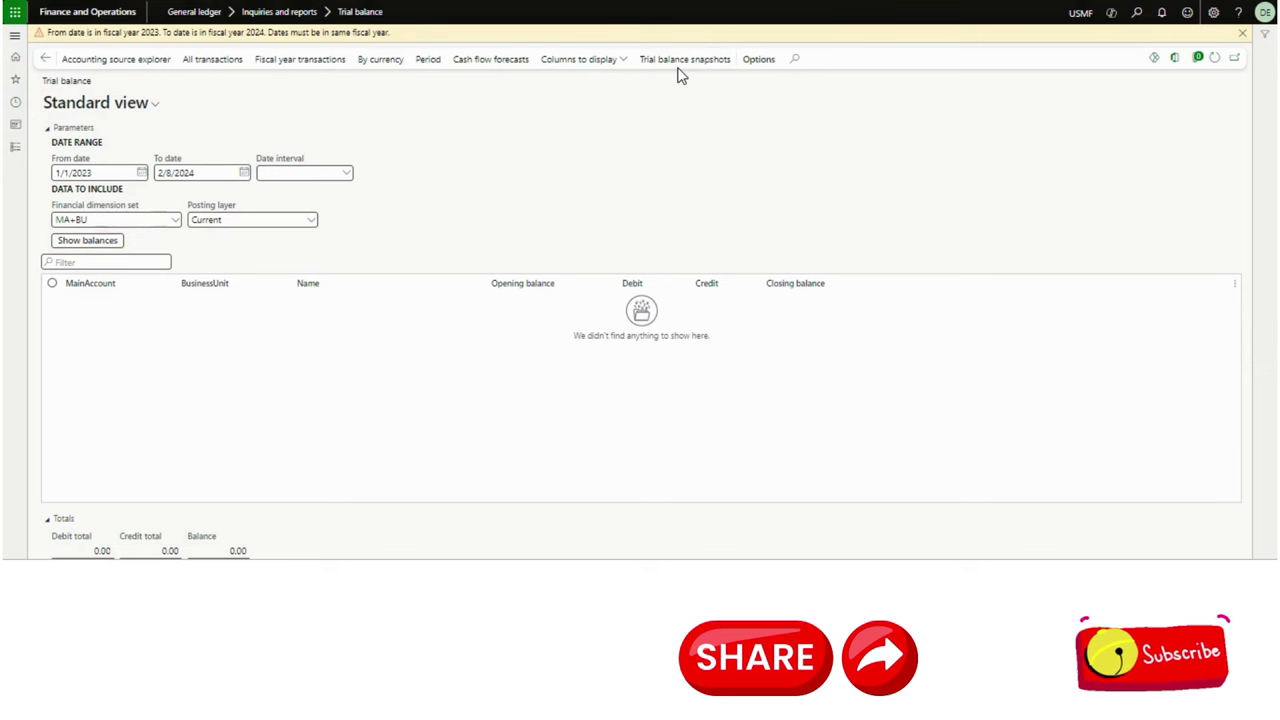
pyautogui.click(752, 204)
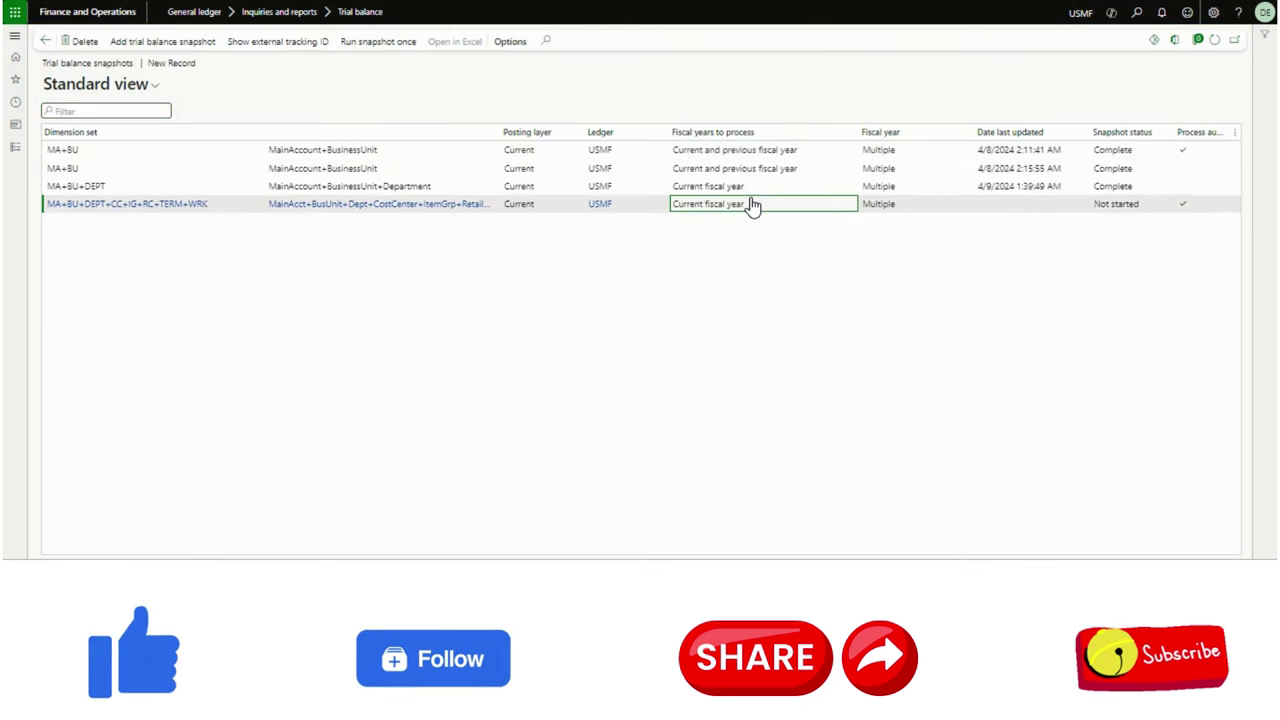
pyautogui.click(745, 188)
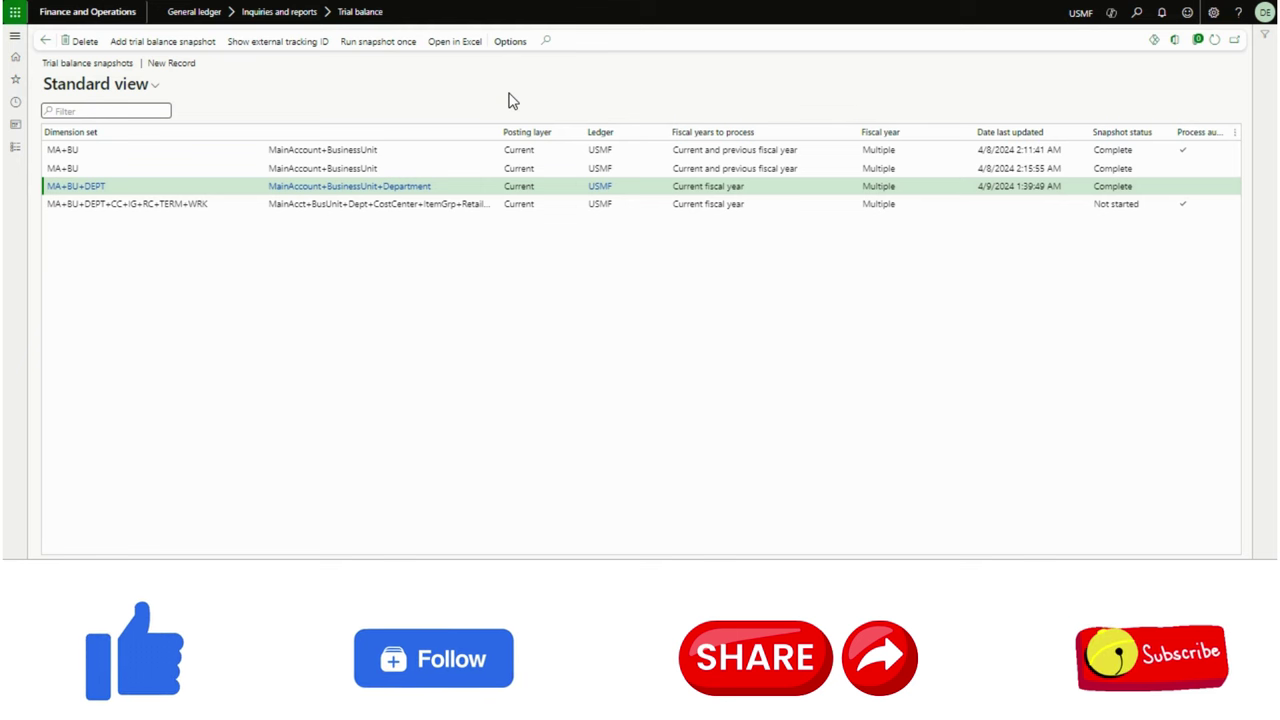
pyautogui.click(753, 190)
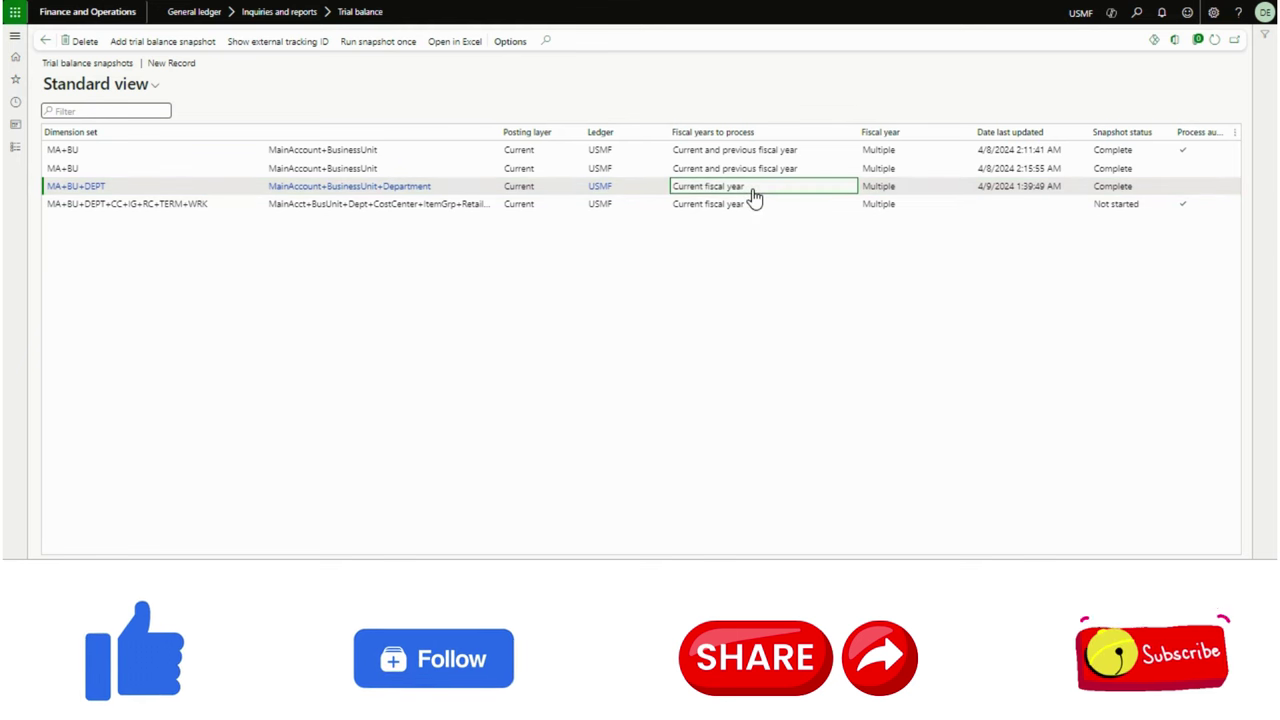